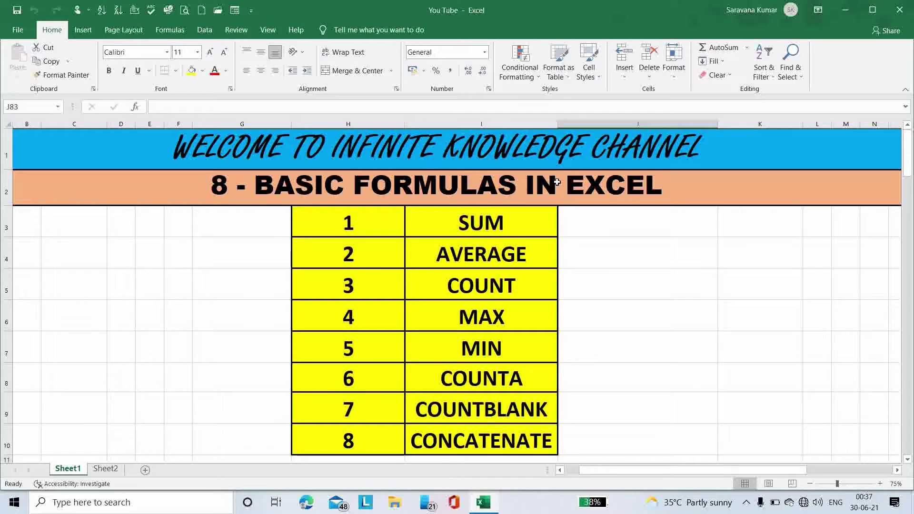
Point out the SUM, AVERAGE, COUNT, MAX, MIN, COUNTA and CONCATENATE entries in the list
{"action": "left_click", "coordinate": [501, 227]}
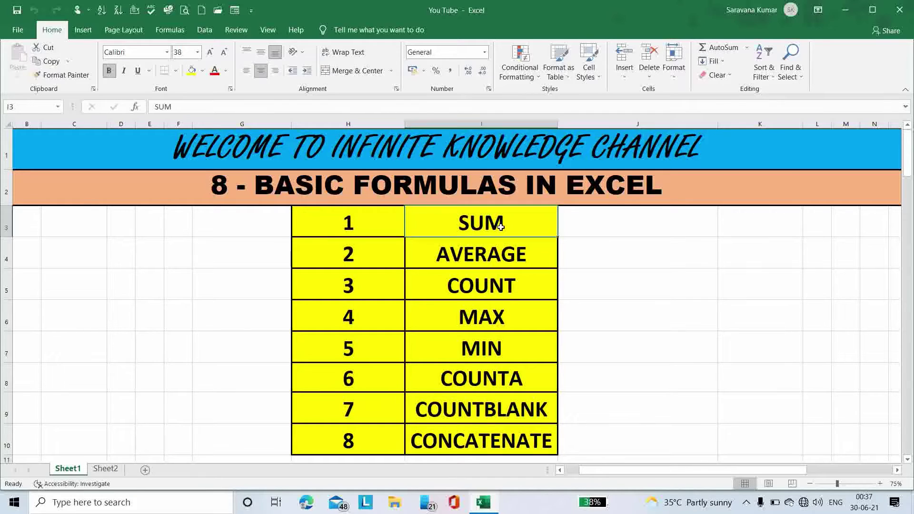
{"action": "left_click", "coordinate": [496, 244]}
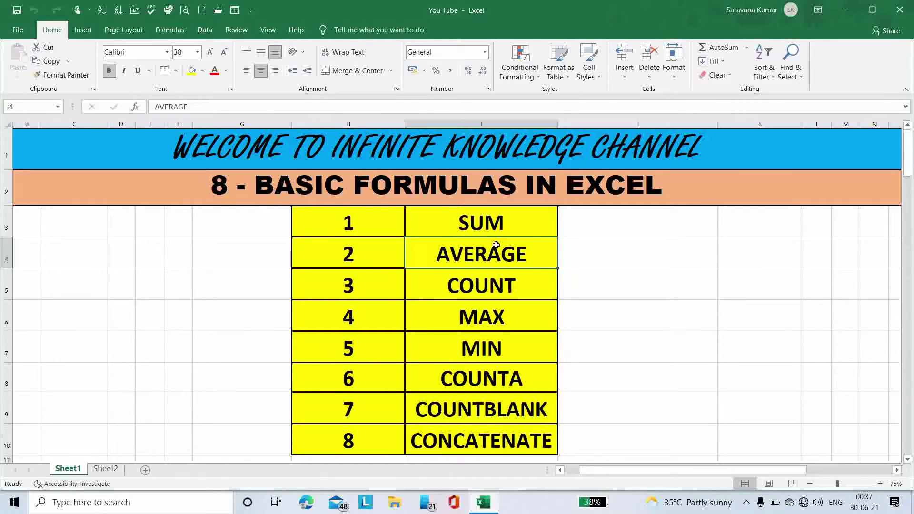
{"action": "left_click", "coordinate": [488, 283]}
{"action": "left_click", "coordinate": [487, 317]}
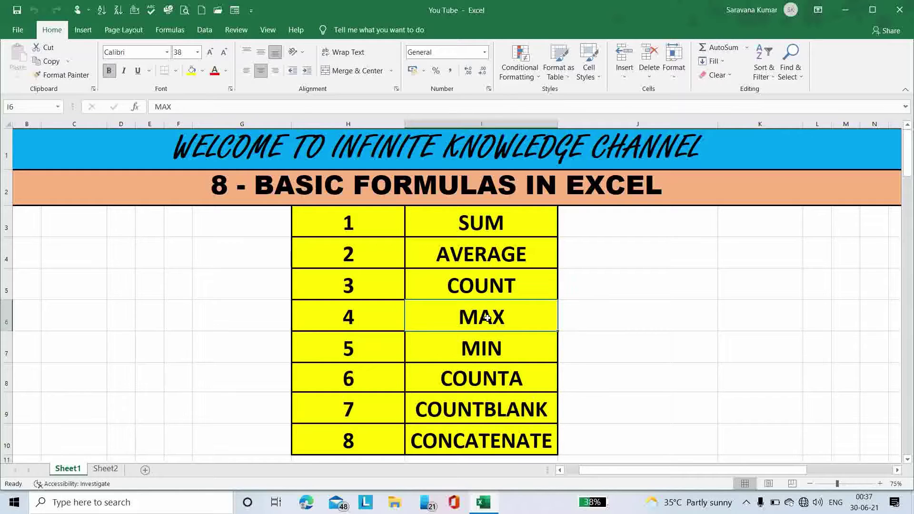
{"action": "left_click", "coordinate": [483, 345]}
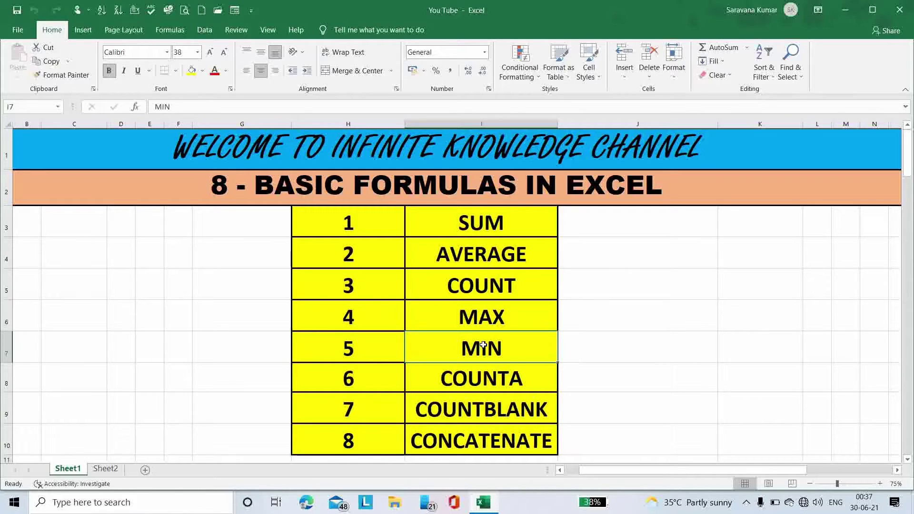
{"action": "left_click", "coordinate": [481, 377]}
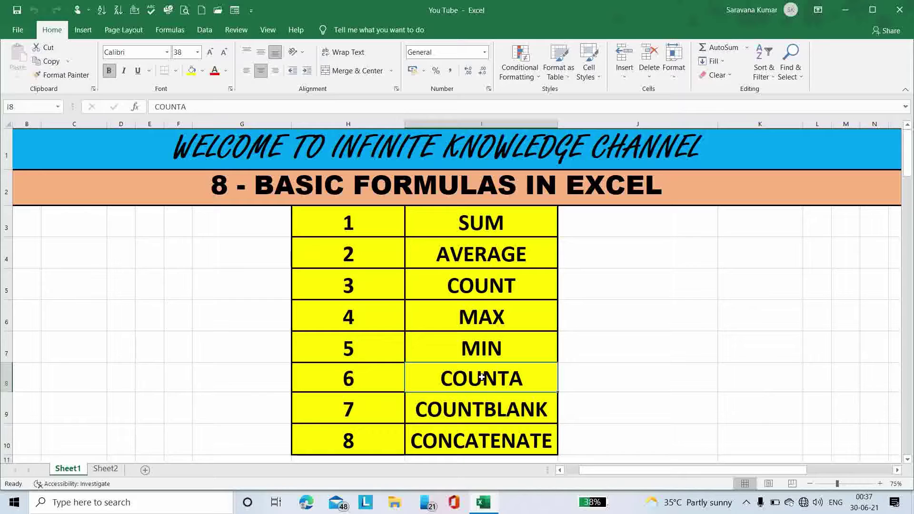
{"action": "left_click", "coordinate": [482, 440]}
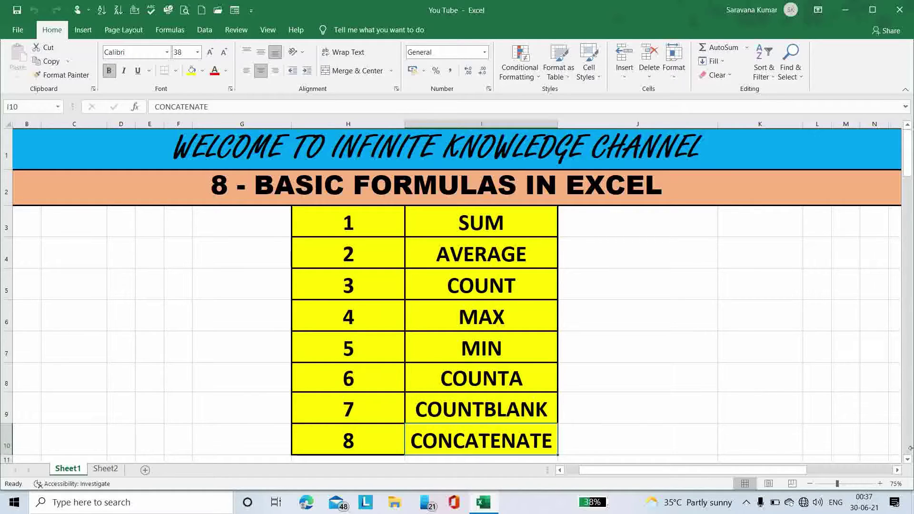
Clear the old SUM answers in H22 and J22 and select the five numbers from H17
{"action": "scroll", "coordinate": [910, 464], "scroll_direction": "down", "scroll_amount": 2}
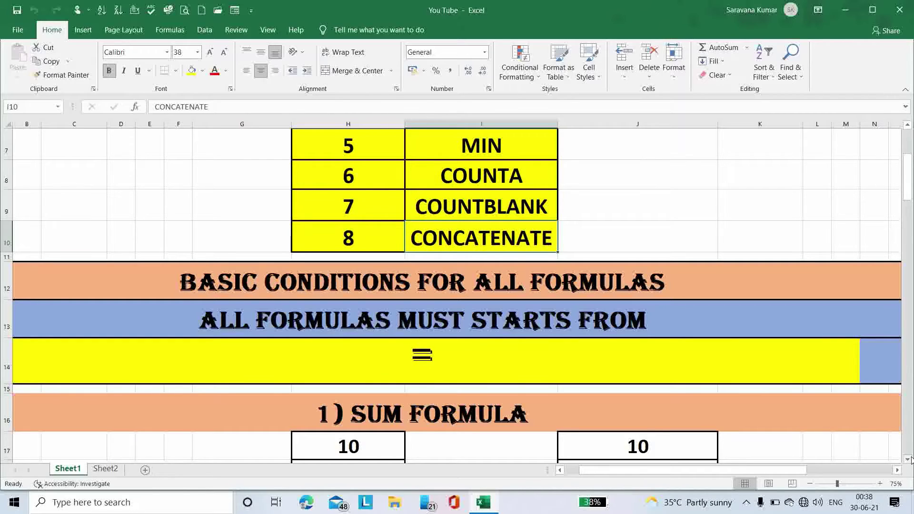
{"action": "scroll", "coordinate": [909, 459], "scroll_direction": "down", "scroll_amount": 3}
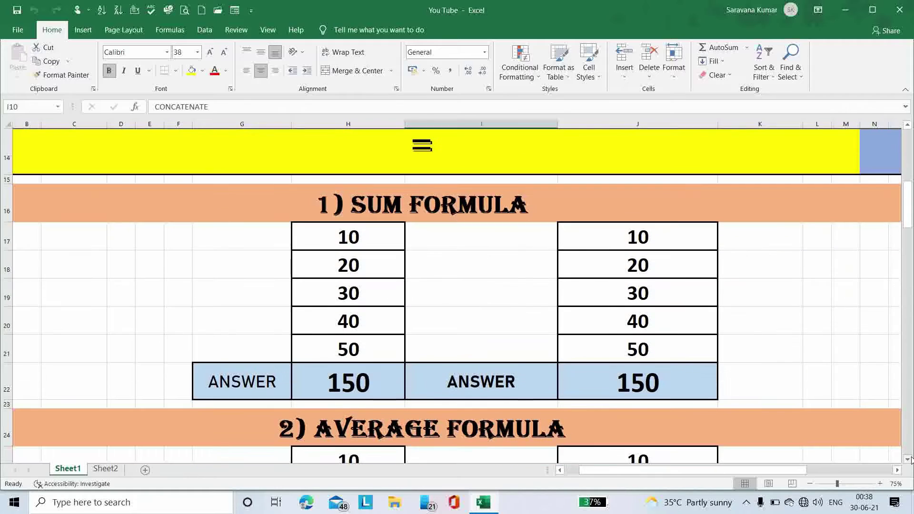
{"action": "left_click", "coordinate": [377, 376]}
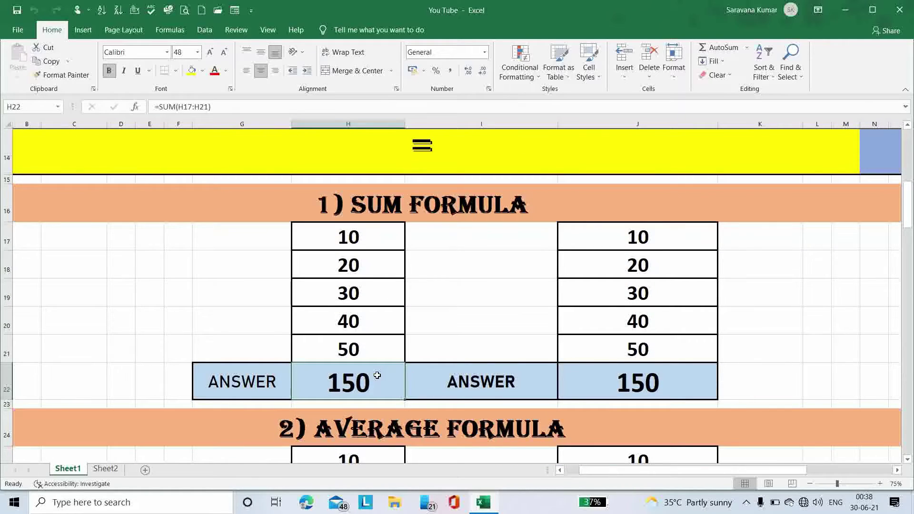
{"action": "key", "text": "Delete"}
{"action": "left_click", "coordinate": [612, 374]}
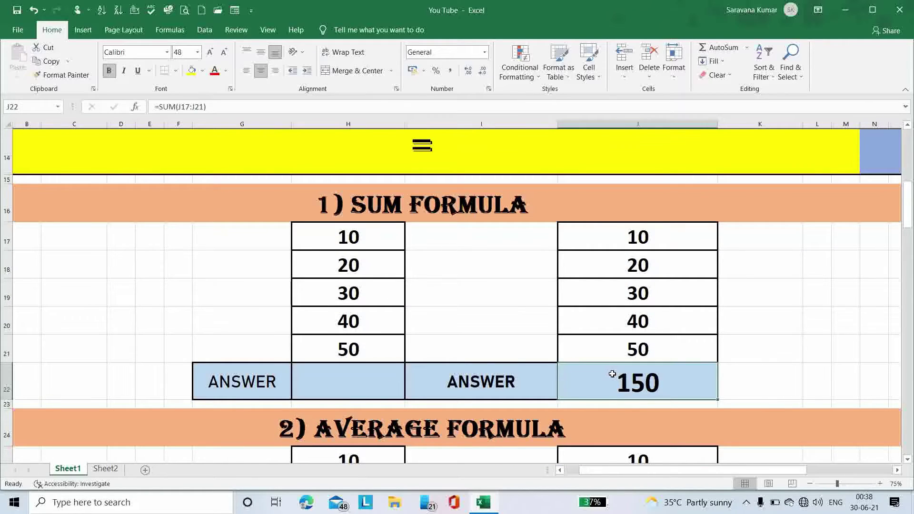
{"action": "key", "text": "Delete"}
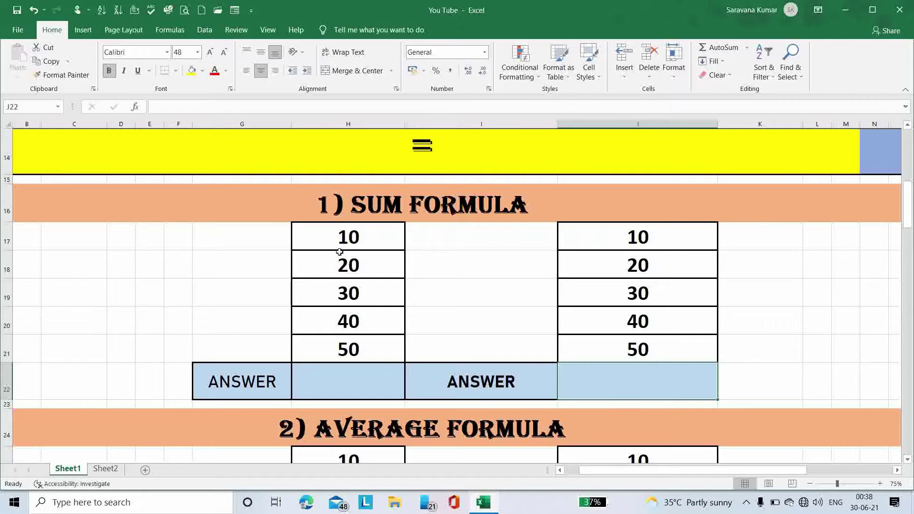
{"action": "left_click", "coordinate": [347, 234]}
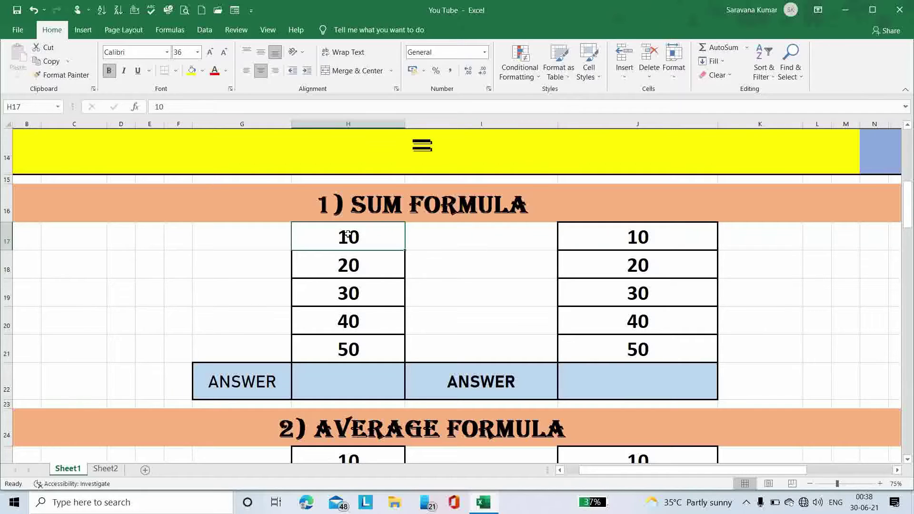
{"action": "key", "text": "shift+Down"}
{"action": "key", "text": "shift+Down"}
{"action": "key", "text": "shift+Down"}
{"action": "key", "text": "shift+Down"}
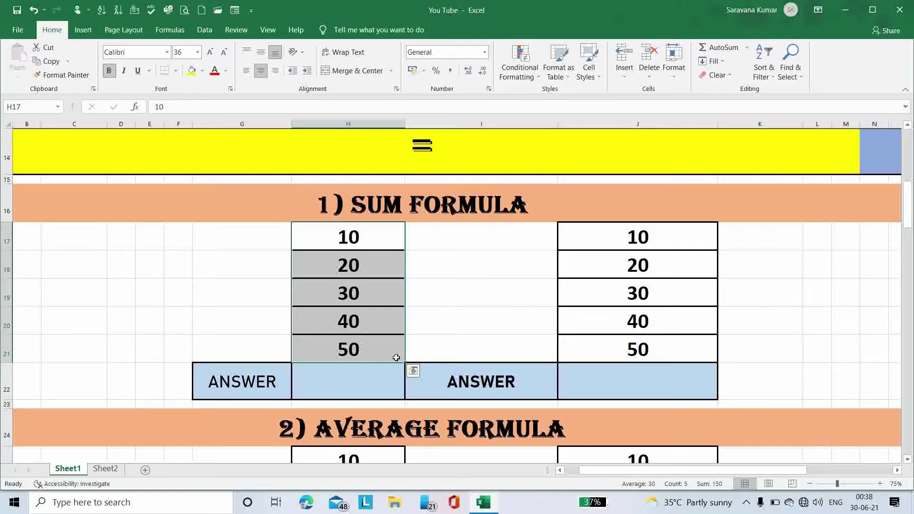
Enter =SUM(H17:H21) in H22 so it shows 150
{"action": "double_click", "coordinate": [367, 372]}
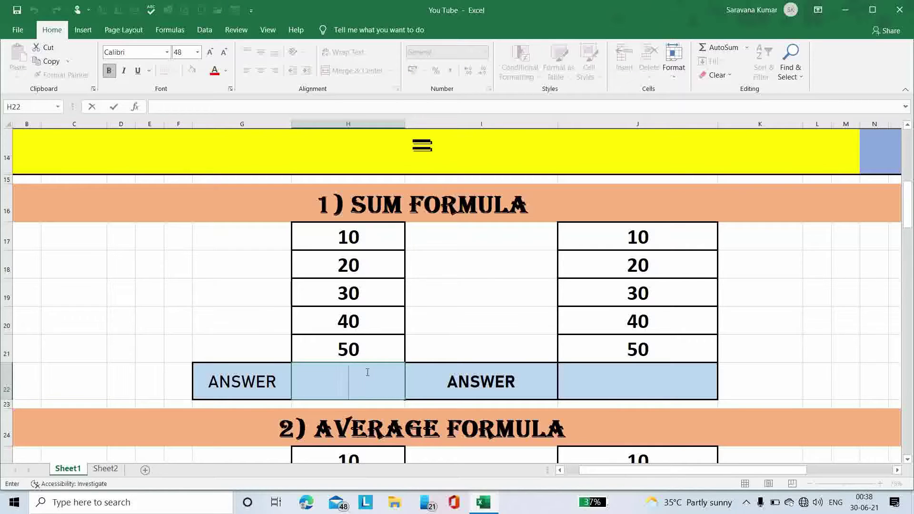
{"action": "type", "text": "=S"}
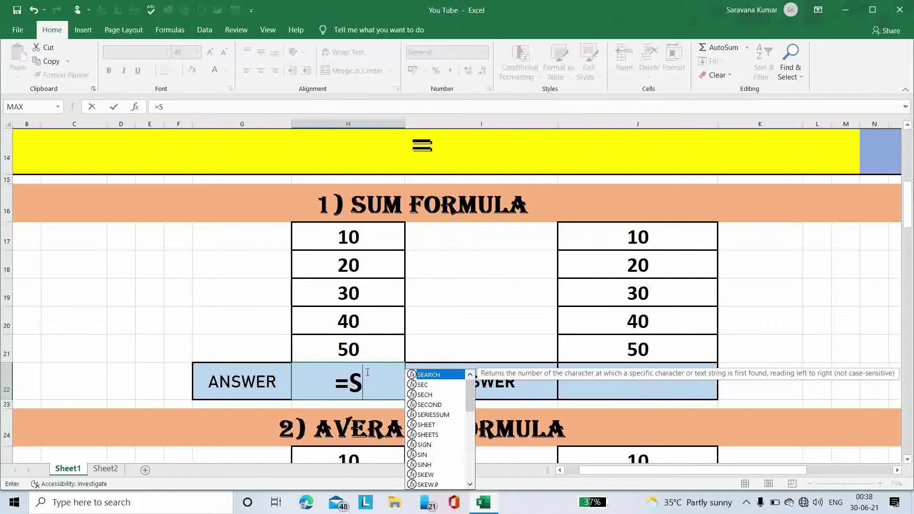
{"action": "type", "text": "UM("}
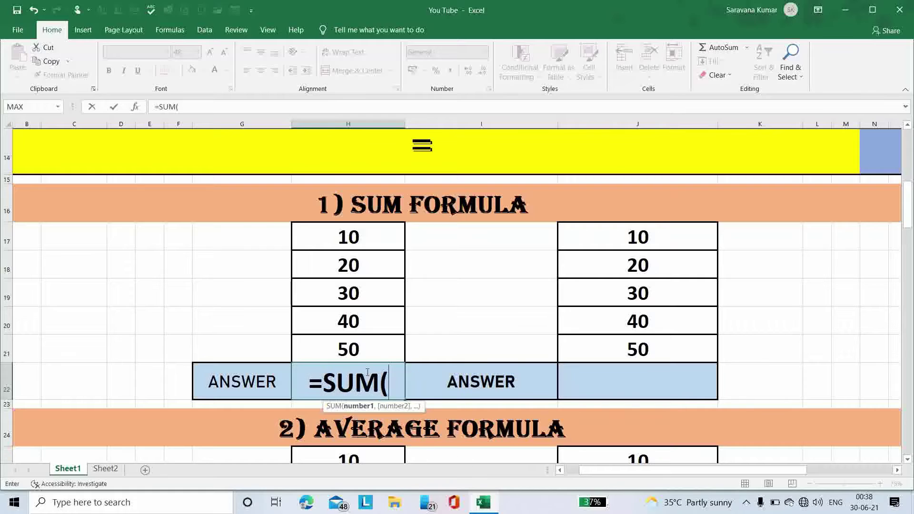
{"action": "left_click", "coordinate": [357, 237]}
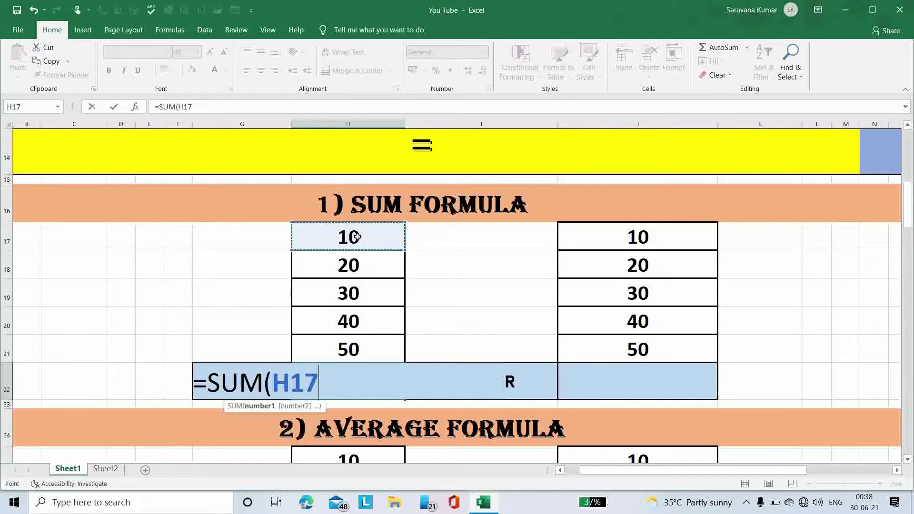
{"action": "key", "text": "shift+Down"}
{"action": "key", "text": "shift+Down"}
{"action": "key", "text": "shift+Down"}
{"action": "key", "text": "shift+Down"}
{"action": "key", "text": "shift+Down"}
{"action": "key", "text": "shift+Up"}
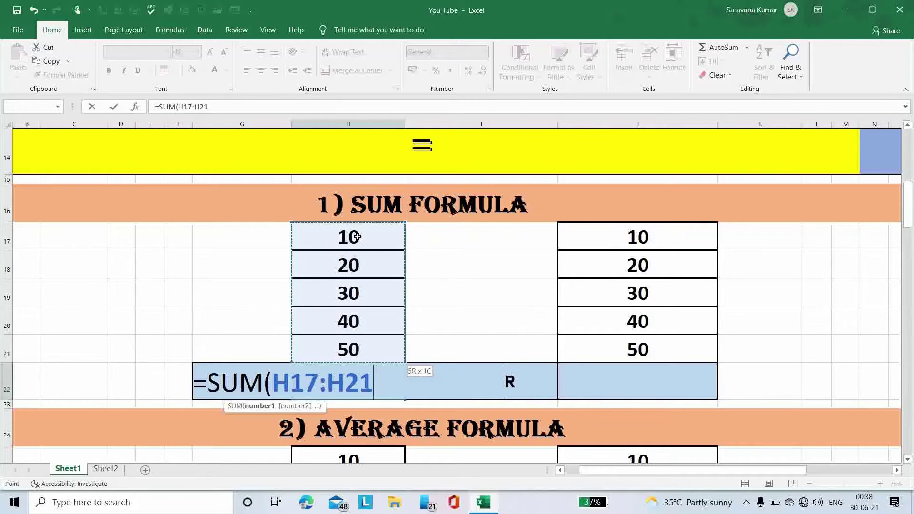
{"action": "type", "text": ")"}
{"action": "key", "text": "Return"}
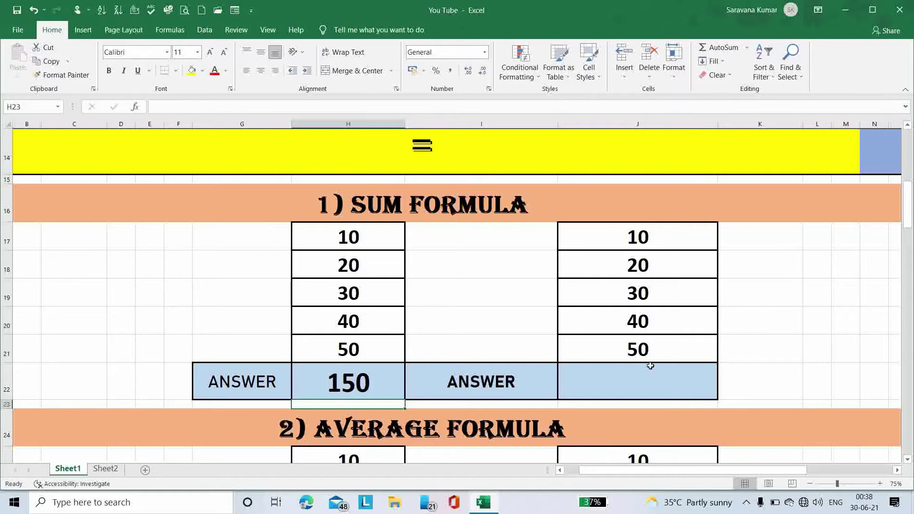
Enter =SUM(J17:J21) in J22 so it shows 150
{"action": "double_click", "coordinate": [614, 378]}
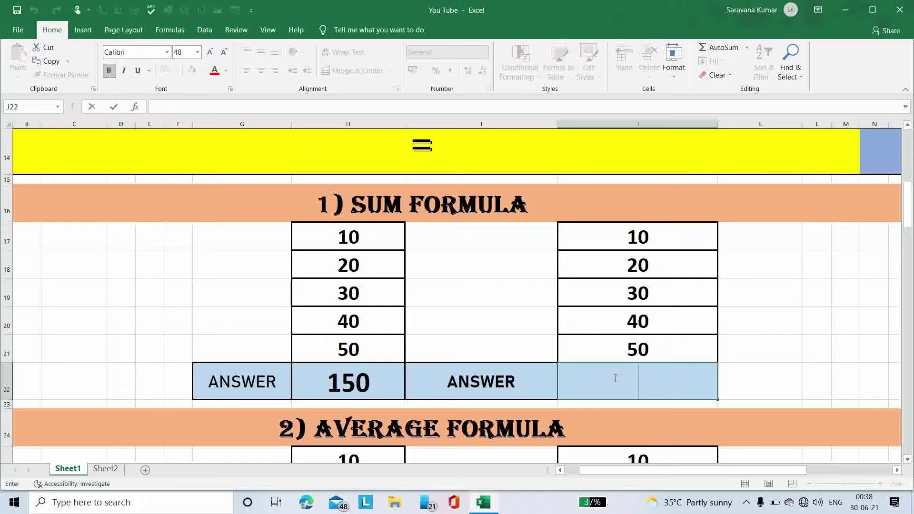
{"action": "type", "text": "="}
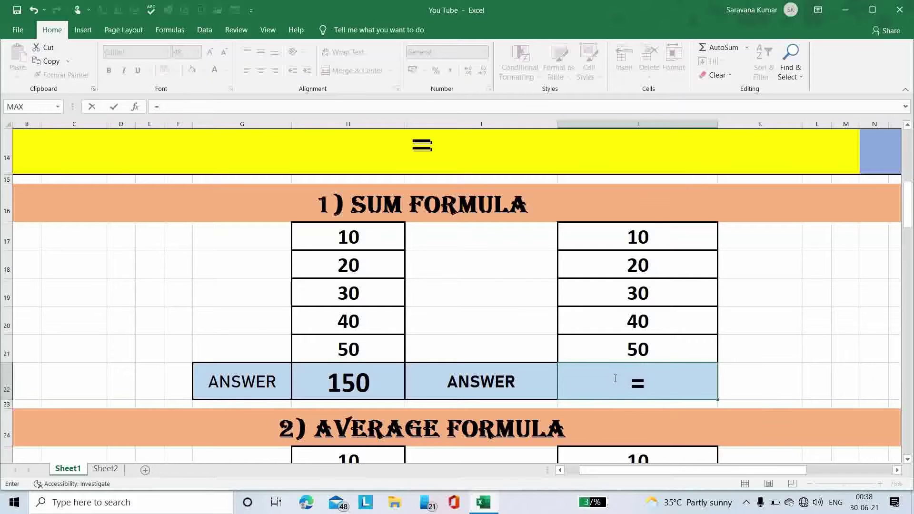
{"action": "type", "text": "SUM"}
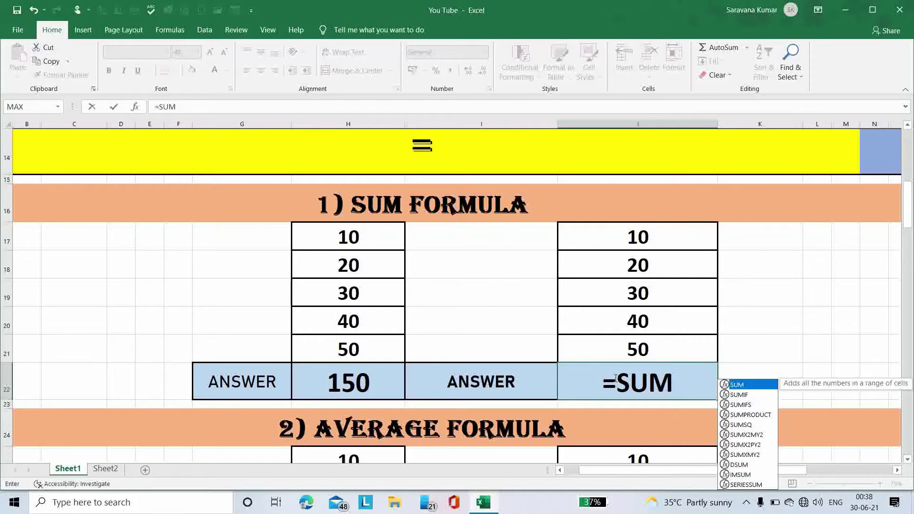
{"action": "type", "text": "("}
{"action": "left_click", "coordinate": [681, 236]}
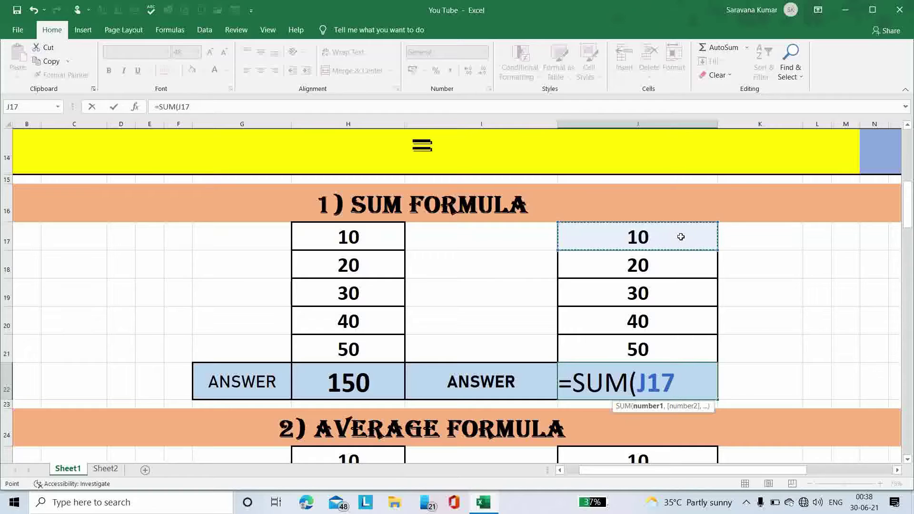
{"action": "key", "text": "shift+Down"}
{"action": "key", "text": "shift+Down"}
{"action": "key", "text": "shift+Down"}
{"action": "key", "text": "shift+Down"}
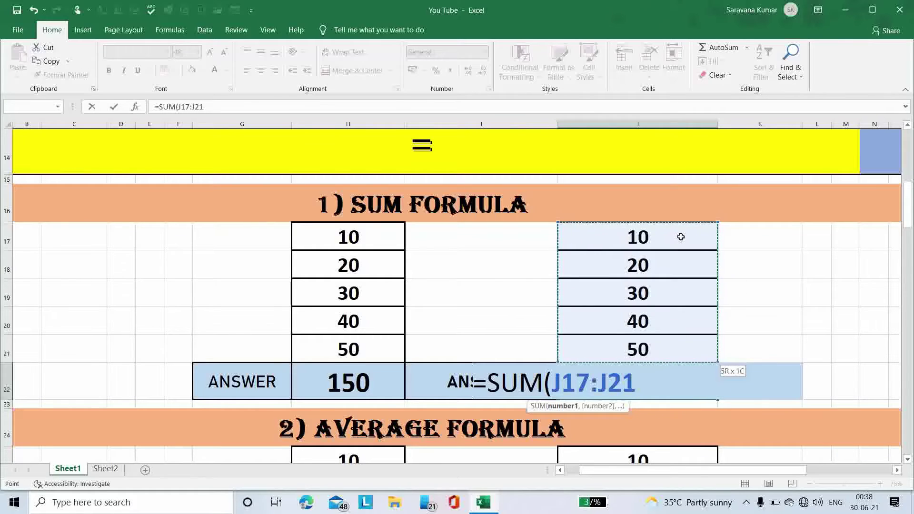
{"action": "type", "text": ")"}
{"action": "key", "text": "Return"}
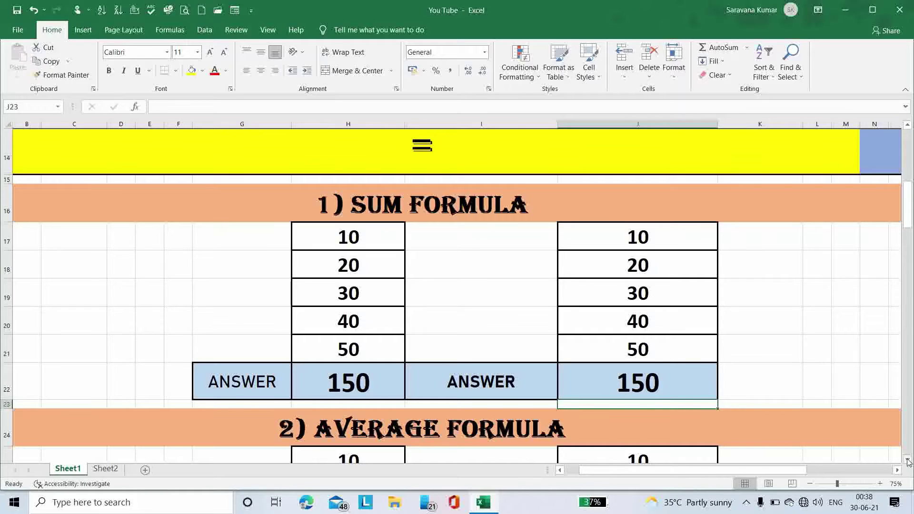
Clear the old average answers in H30 and J30
{"action": "scroll", "coordinate": [908, 462], "scroll_direction": "down", "scroll_amount": 3}
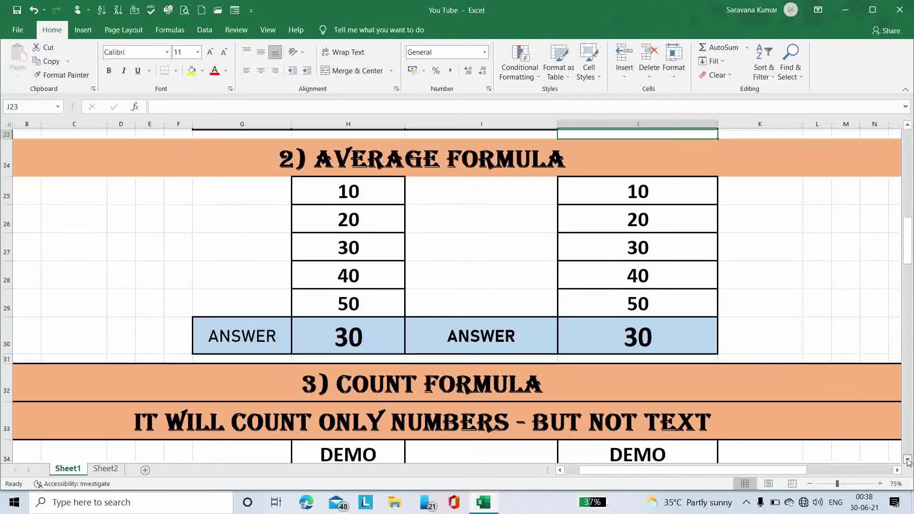
{"action": "left_click", "coordinate": [347, 330]}
{"action": "key", "text": "Delete"}
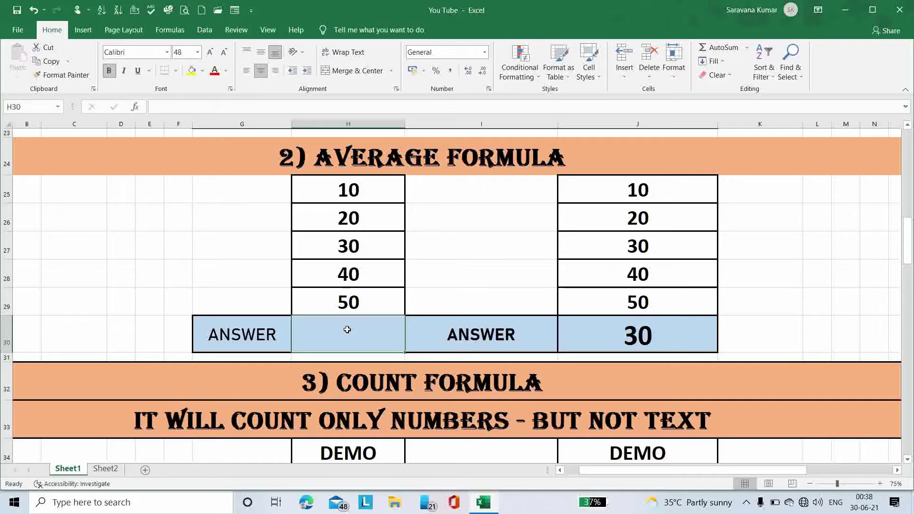
{"action": "left_click", "coordinate": [620, 340]}
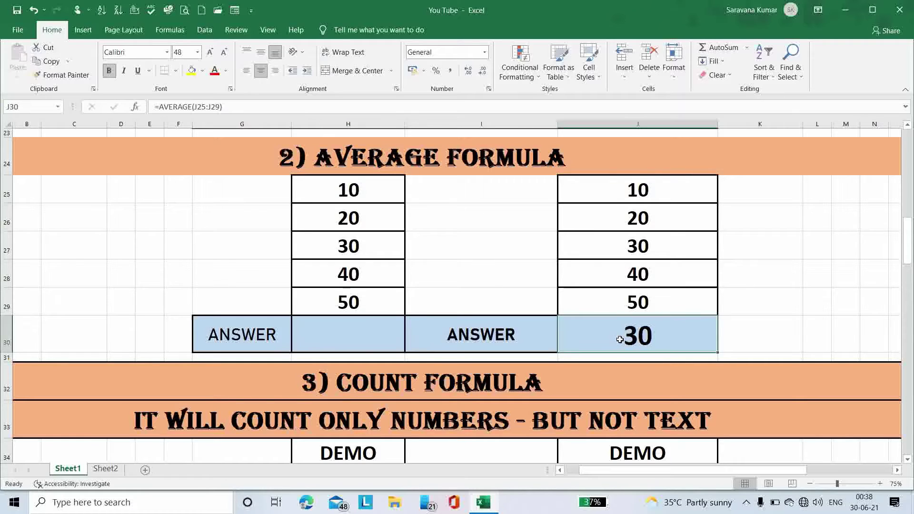
{"action": "key", "text": "Delete"}
Enter =AVERAGE(H25:H29) in H30 so it shows 30
{"action": "double_click", "coordinate": [323, 340]}
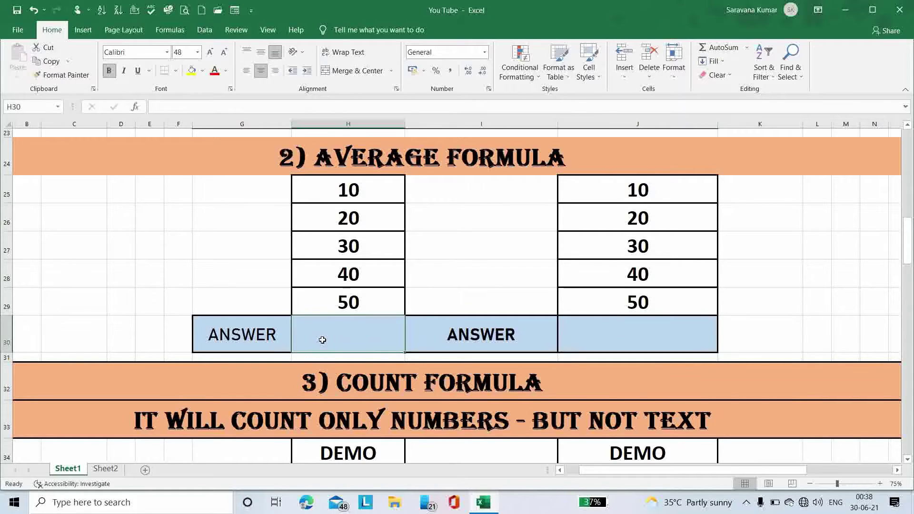
{"action": "type", "text": "="}
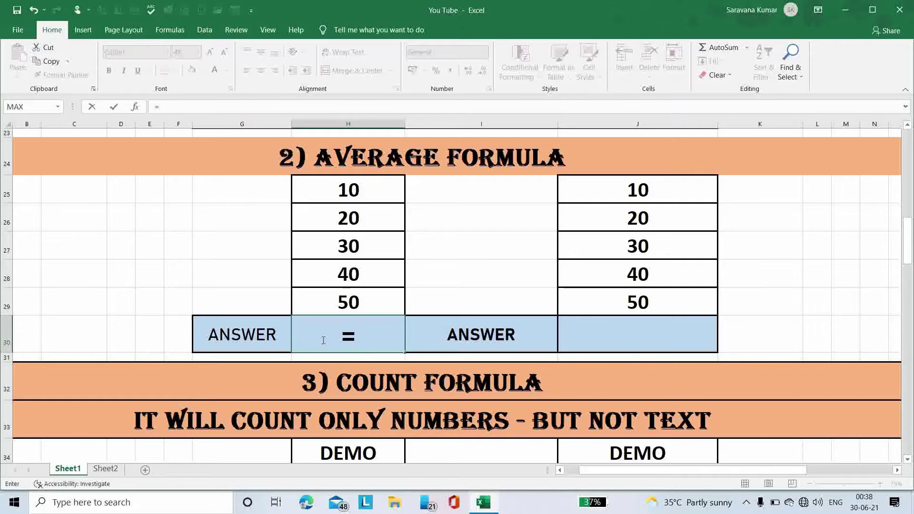
{"action": "type", "text": "AVERAGE"}
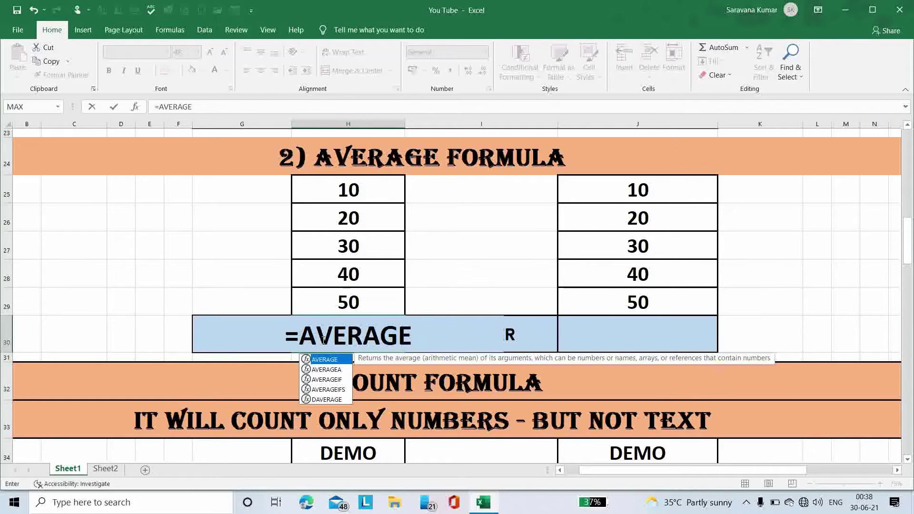
{"action": "type", "text": "("}
{"action": "left_click_drag", "start_coordinate": [348, 183], "coordinate": [352, 302]}
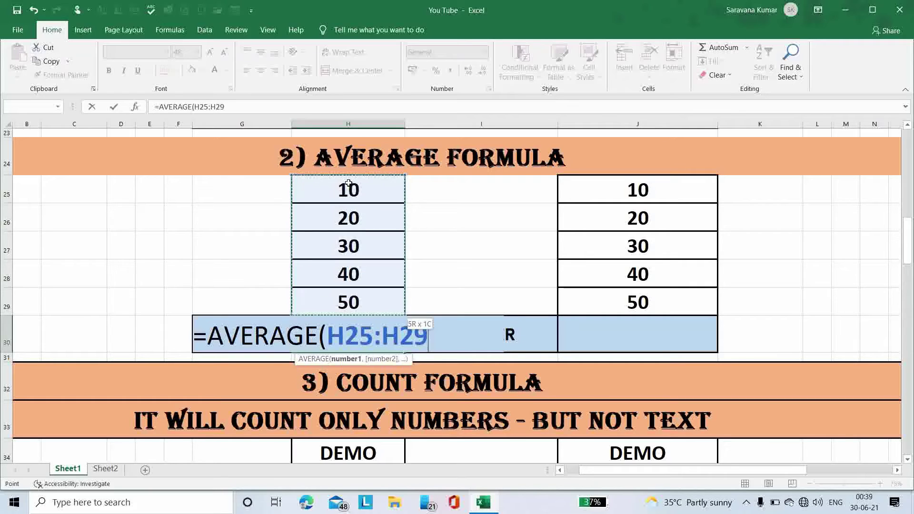
{"action": "type", "text": ")"}
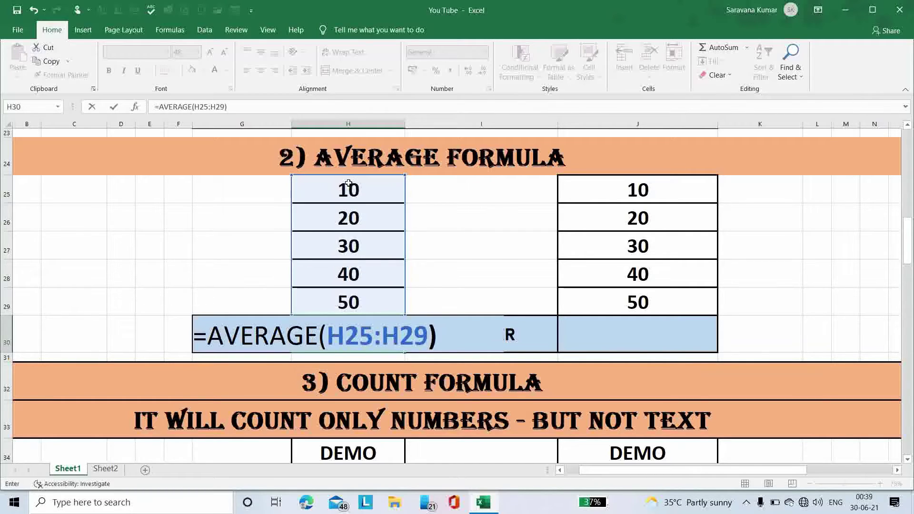
{"action": "key", "text": "Return"}
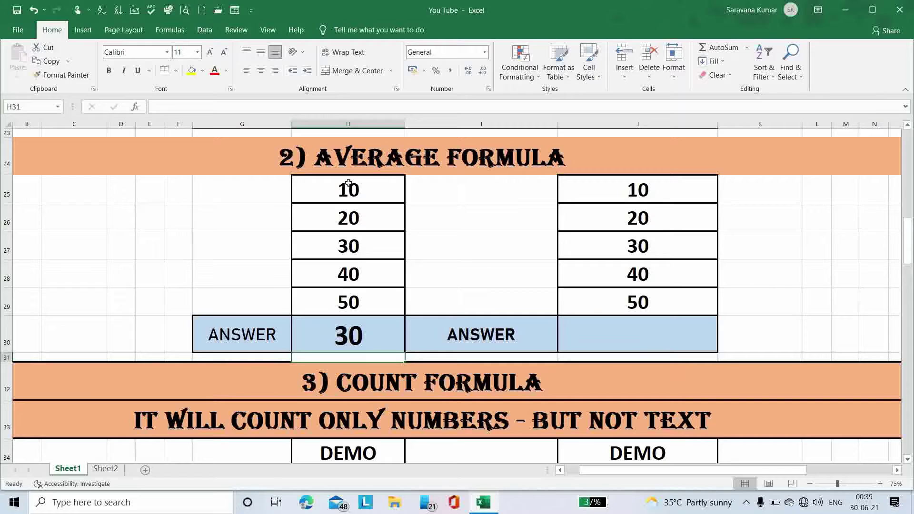
Enter =AVERAGE(J25:J29) in J30 so it shows 30
{"action": "double_click", "coordinate": [609, 338]}
{"action": "type", "text": "="}
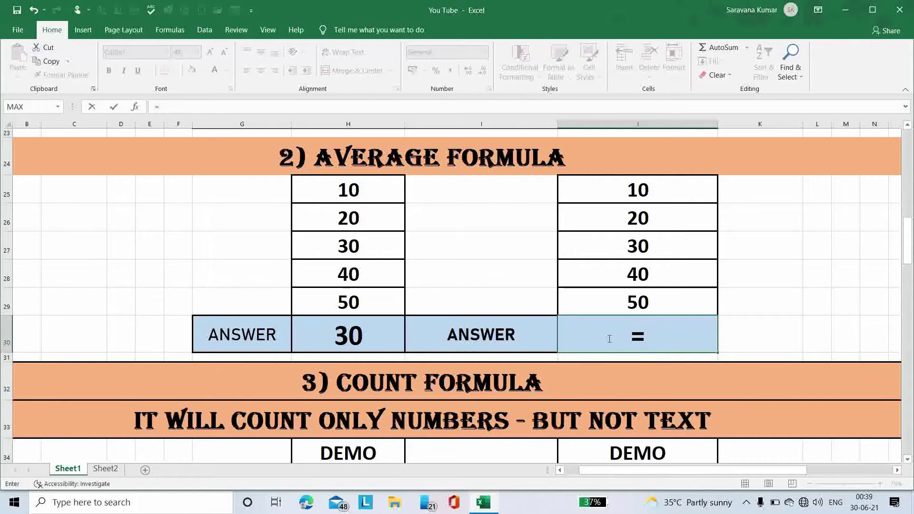
{"action": "type", "text": "AVERAGE"}
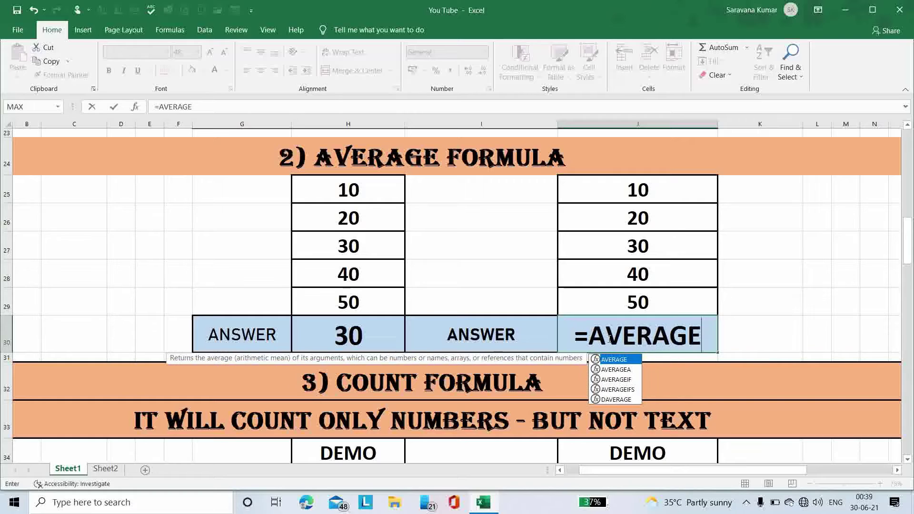
{"action": "type", "text": "("}
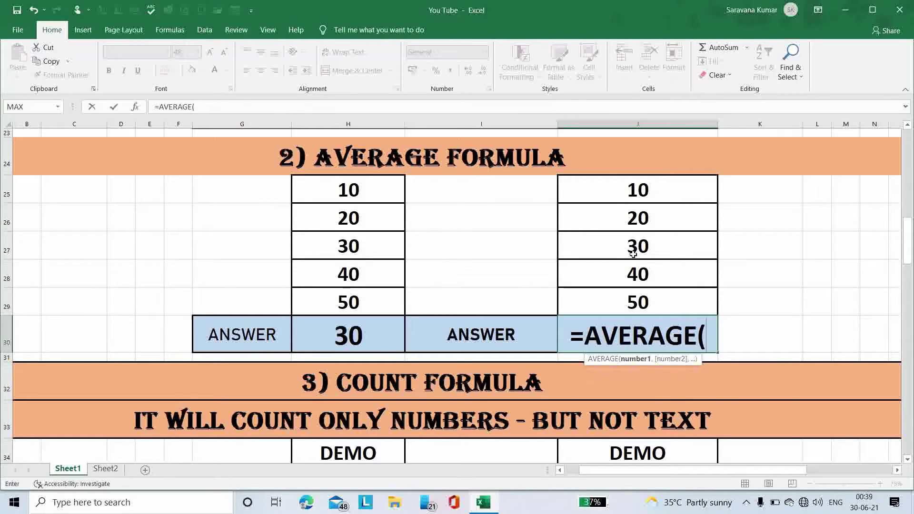
{"action": "left_click_drag", "start_coordinate": [621, 188], "coordinate": [712, 312]}
{"action": "type", "text": ")"}
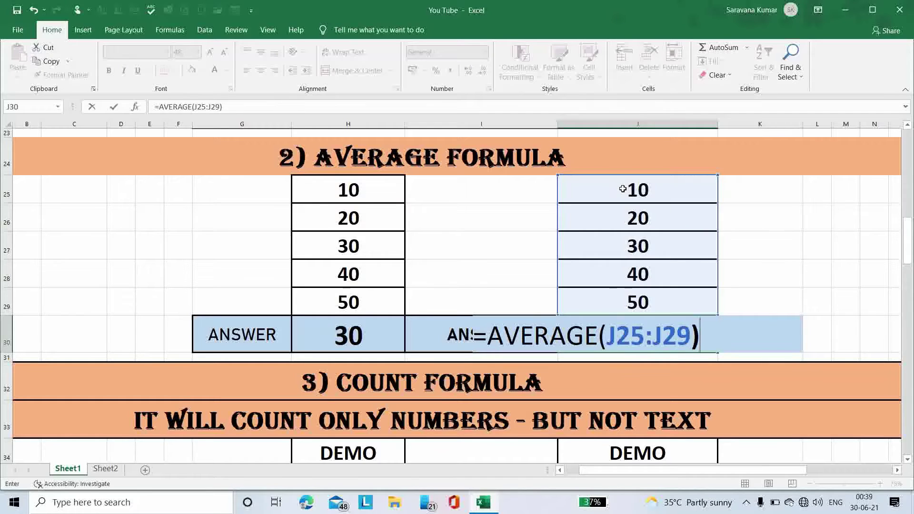
{"action": "key", "text": "Return"}
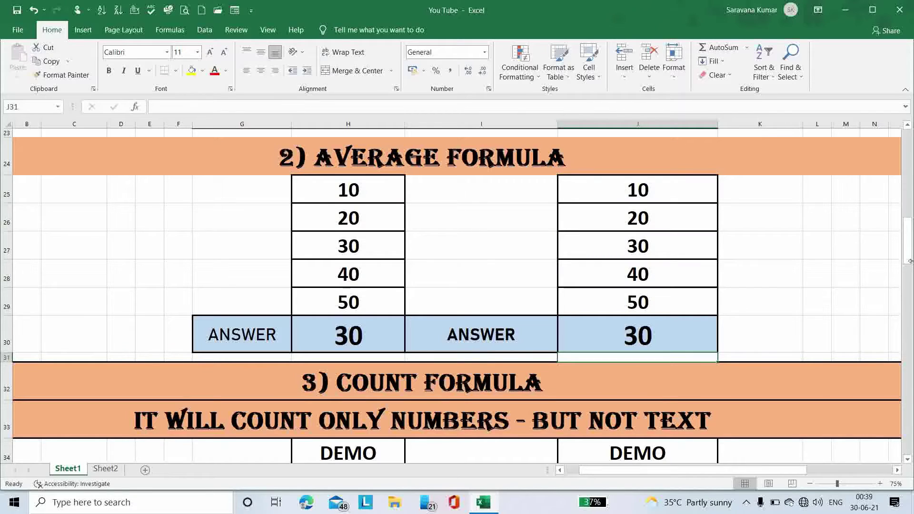
Clear the old COUNT answers in H39 and J39
{"action": "scroll", "coordinate": [907, 460], "scroll_direction": "down", "scroll_amount": 2}
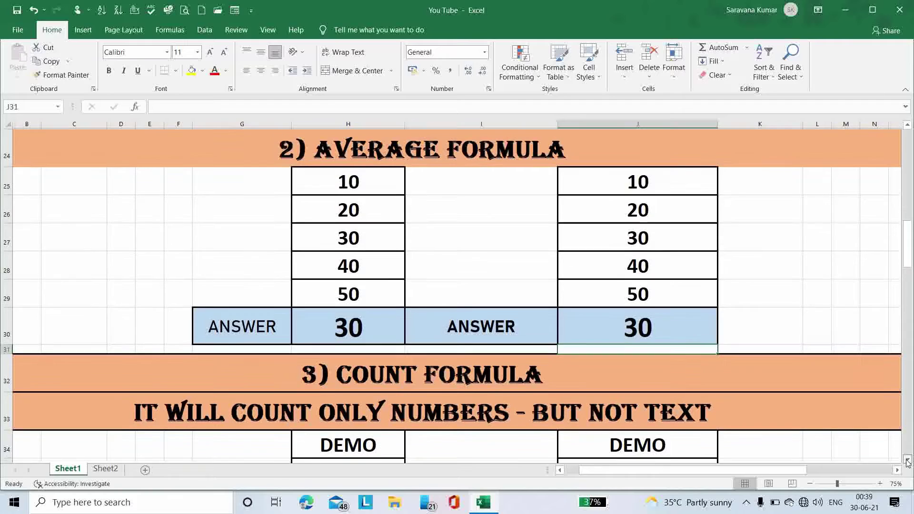
{"action": "scroll", "coordinate": [907, 462], "scroll_direction": "down", "scroll_amount": 2}
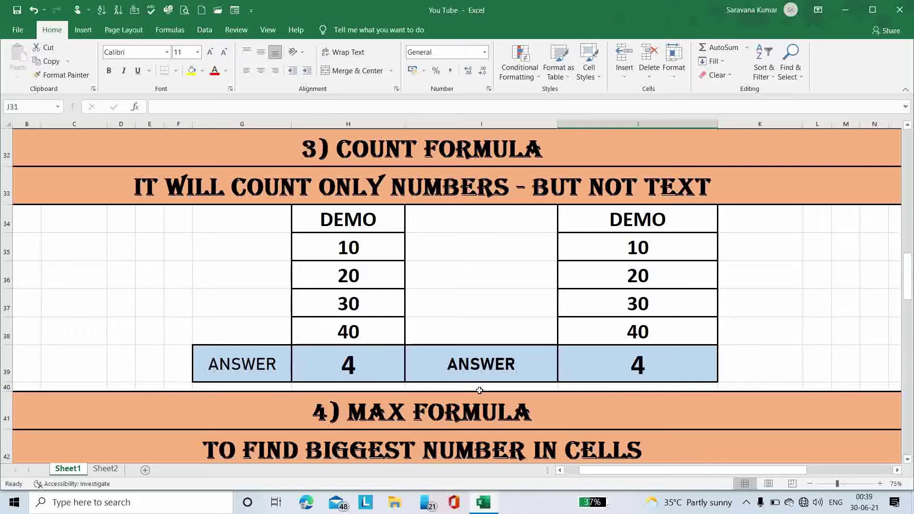
{"action": "double_click", "coordinate": [355, 367]}
{"action": "key", "text": "Delete"}
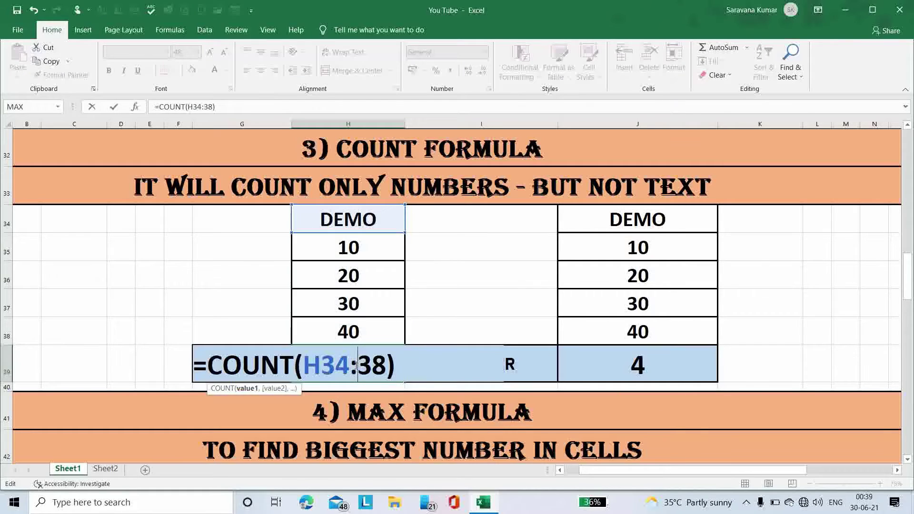
{"action": "key", "text": "Escape"}
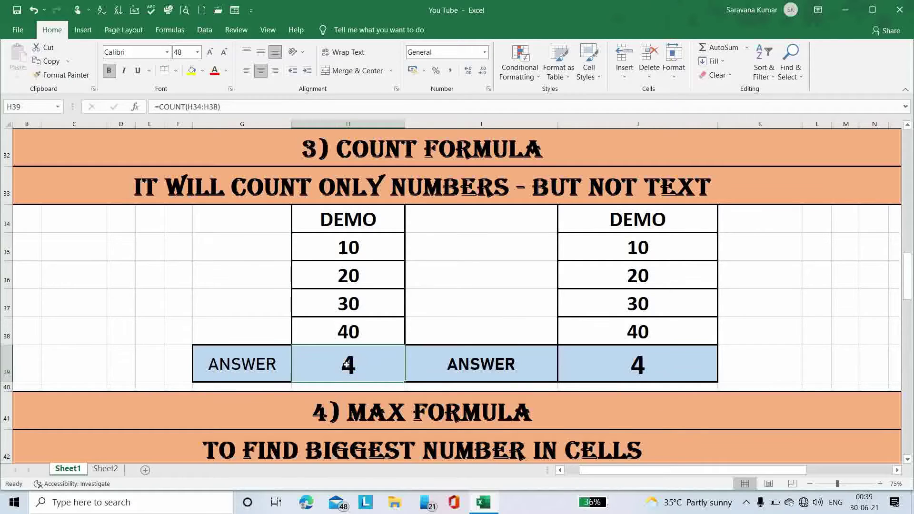
{"action": "key", "text": "Delete"}
{"action": "left_click", "coordinate": [599, 360]}
{"action": "key", "text": "Delete"}
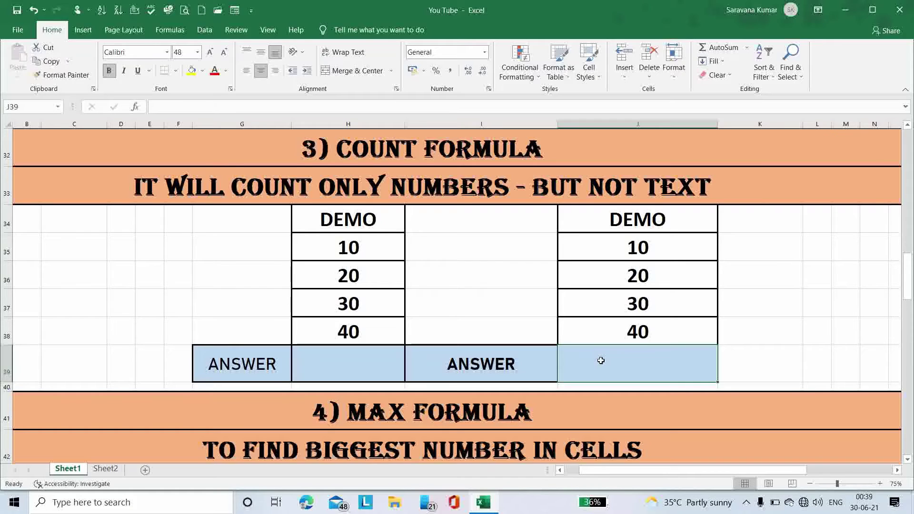
Enter a COUNT formula over H34:H38 in H39 and check it counts the four numbers
{"action": "left_click", "coordinate": [365, 365]}
{"action": "type", "text": "="}
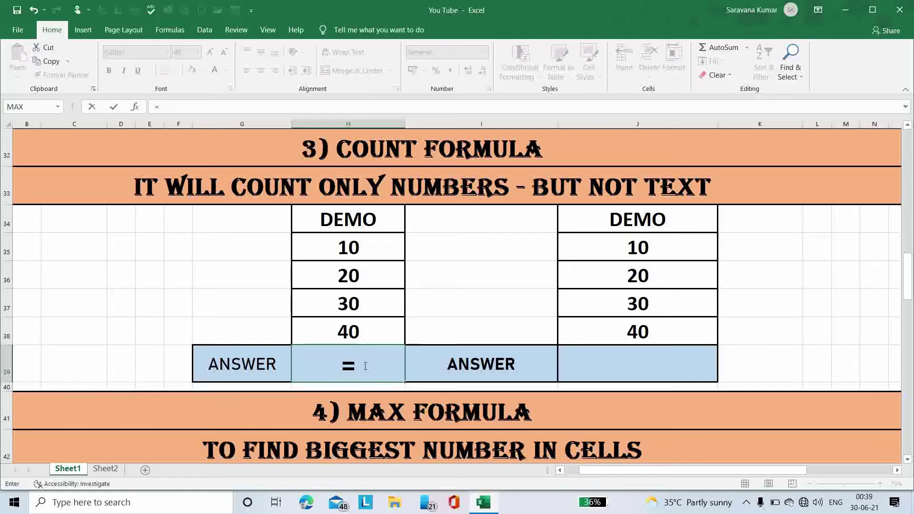
{"action": "type", "text": "COUNT"}
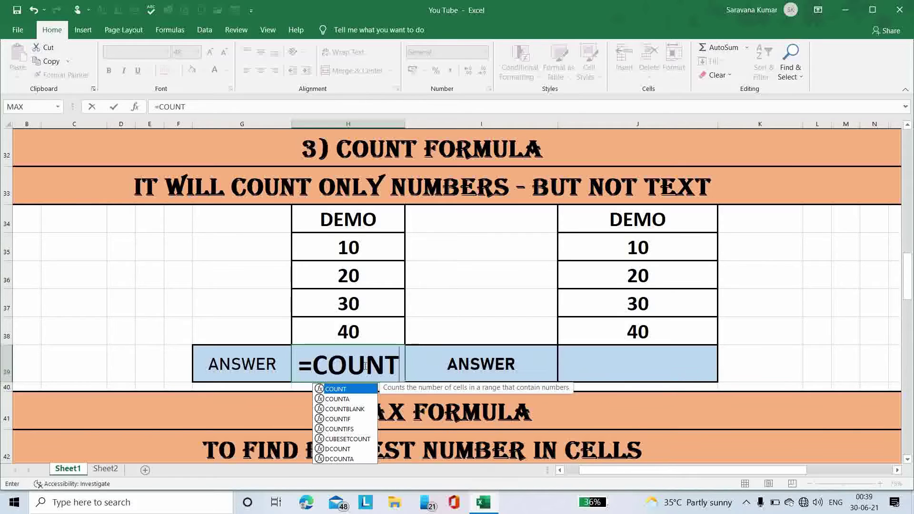
{"action": "type", "text": "("}
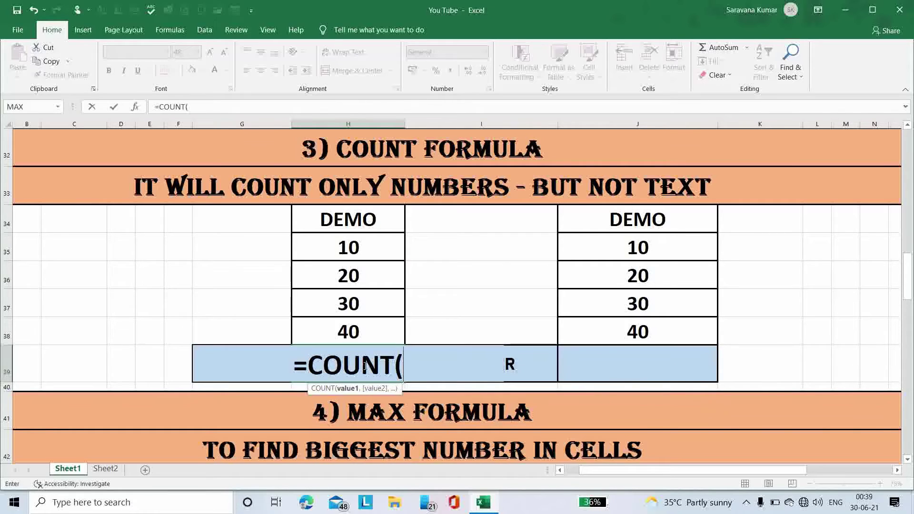
{"action": "left_click", "coordinate": [374, 217]}
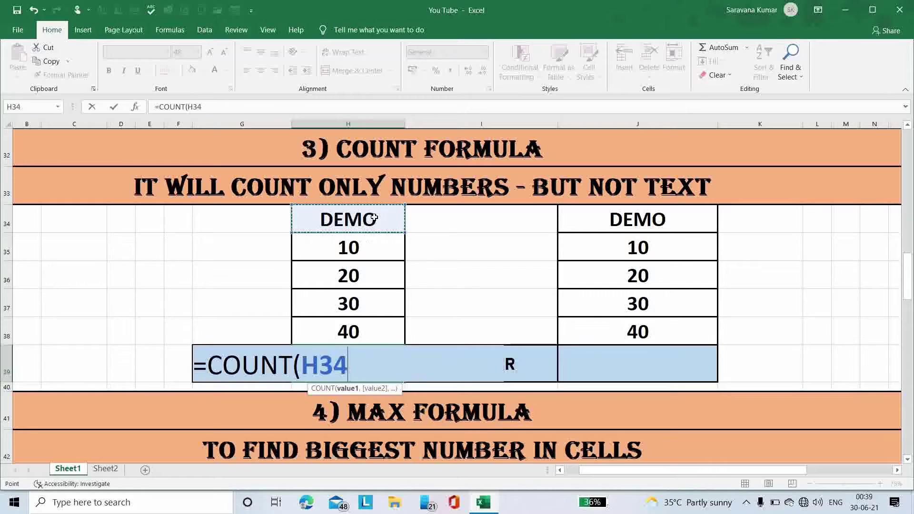
{"action": "key", "text": "shift+Down"}
{"action": "key", "text": "shift+Down"}
{"action": "key", "text": "shift+Down"}
{"action": "key", "text": "shift+Down"}
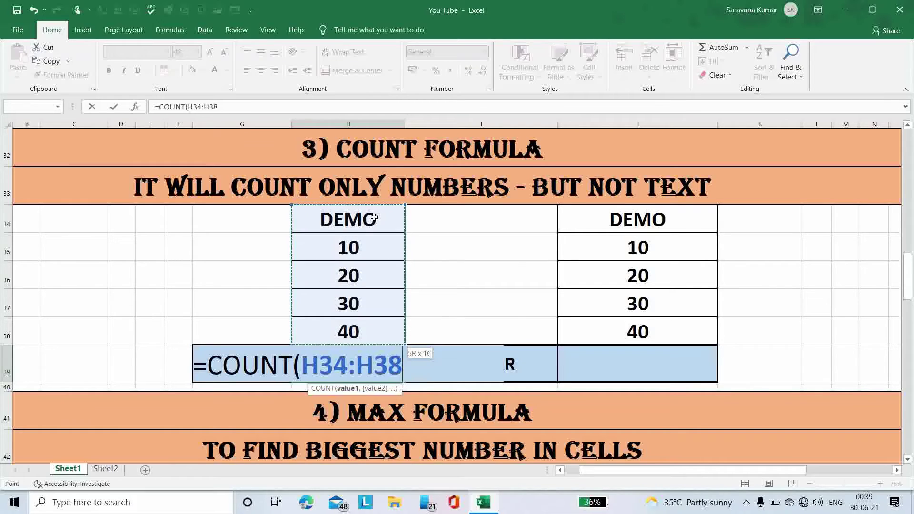
{"action": "type", "text": ")."}
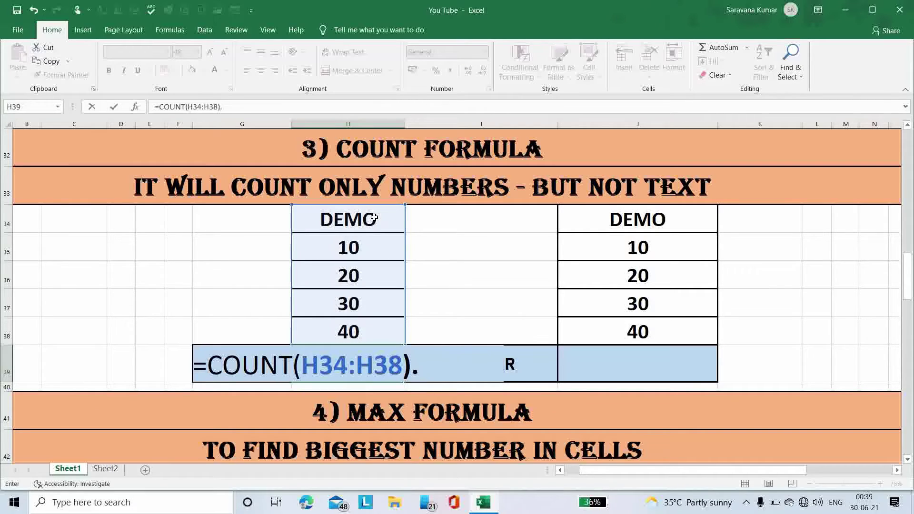
{"action": "key", "text": "Return"}
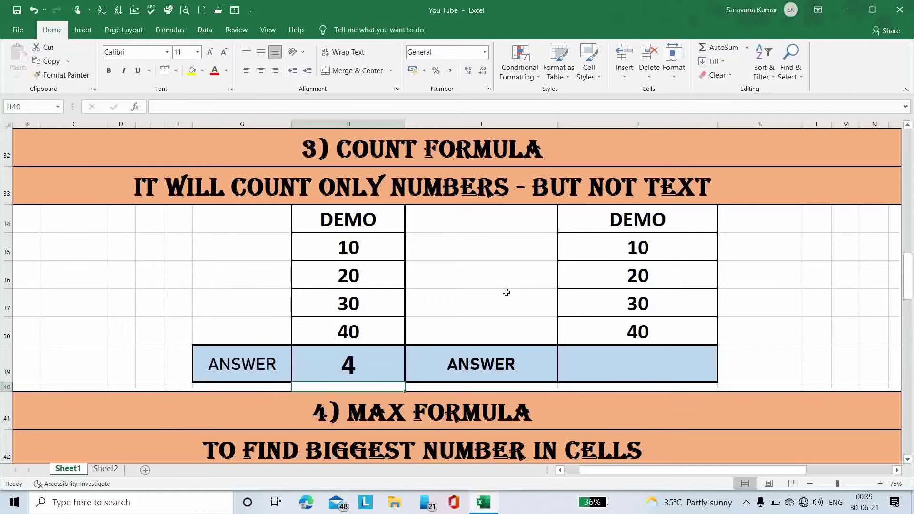
{"action": "left_click", "coordinate": [359, 354]}
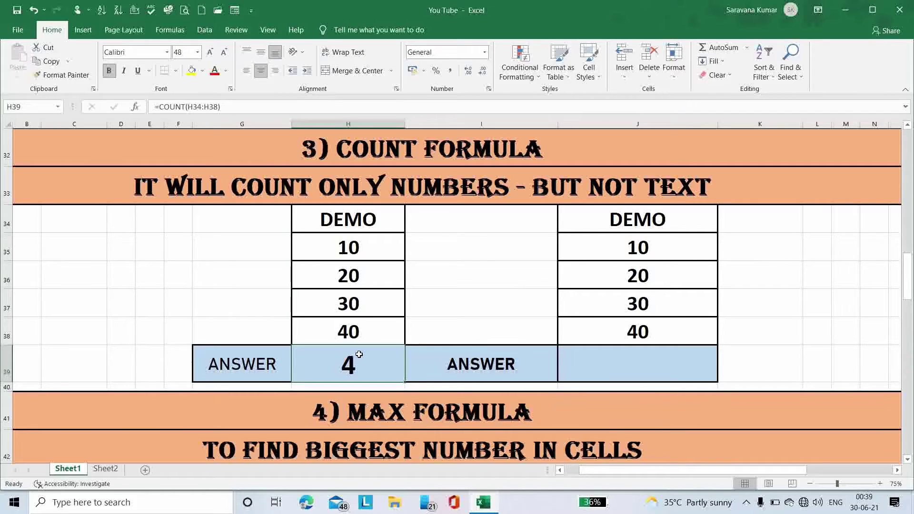
{"action": "left_click", "coordinate": [359, 252]}
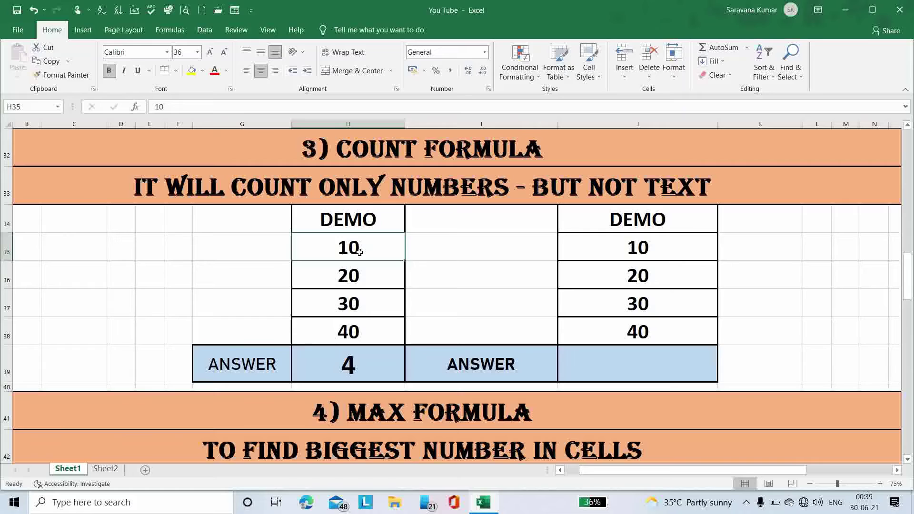
{"action": "key", "text": "shift+Down"}
{"action": "key", "text": "shift+Down"}
{"action": "key", "text": "shift+Down"}
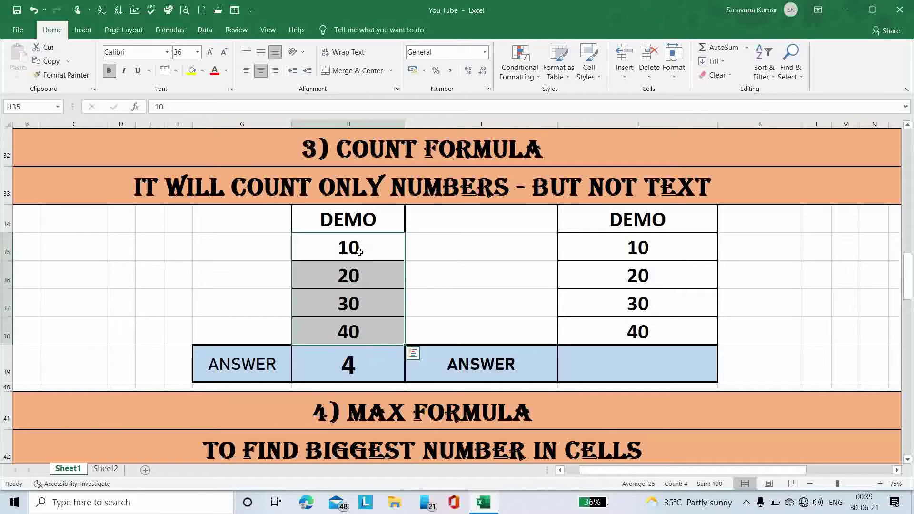
Enter =COUNT(J34:J38) in J39 so it shows 4
{"action": "left_click", "coordinate": [606, 359]}
{"action": "double_click", "coordinate": [606, 358]}
{"action": "type", "text": "="}
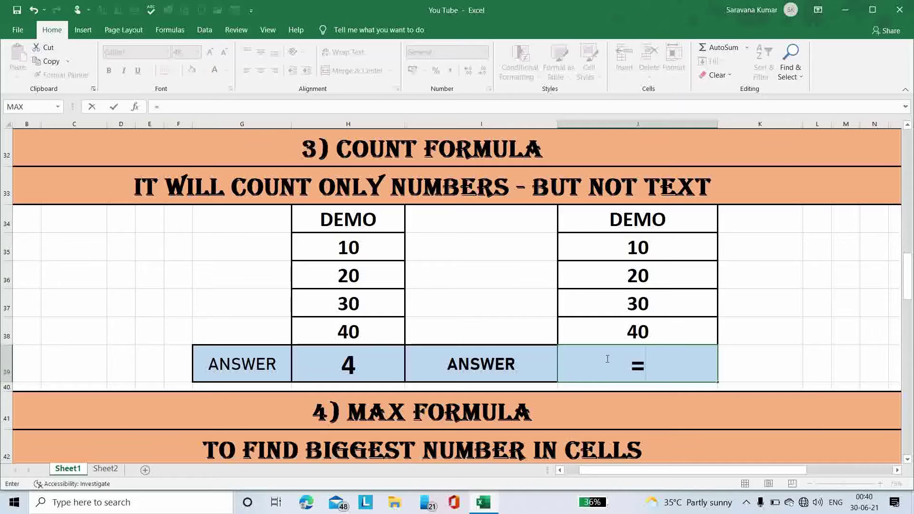
{"action": "type", "text": "COOUNT"}
{"action": "key", "text": "BackSpace"}
{"action": "key", "text": "BackSpace"}
{"action": "key", "text": "BackSpace"}
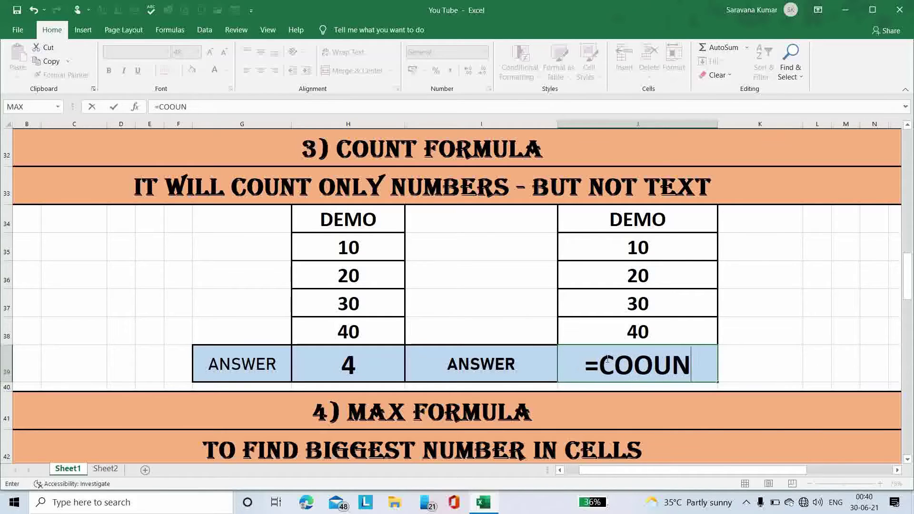
{"action": "key", "text": "BackSpace"}
{"action": "type", "text": "UNT"}
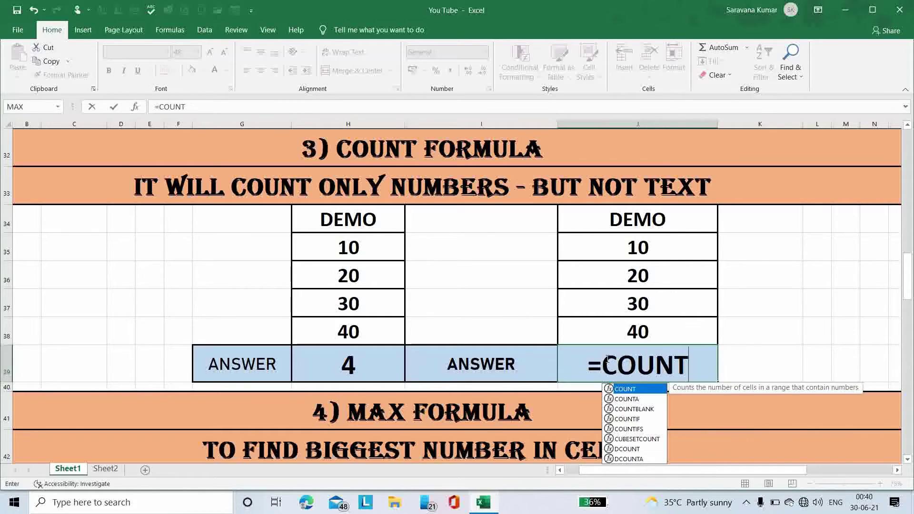
{"action": "type", "text": "("}
{"action": "left_click_drag", "start_coordinate": [660, 214], "coordinate": [659, 215]}
{"action": "type", "text": ")"}
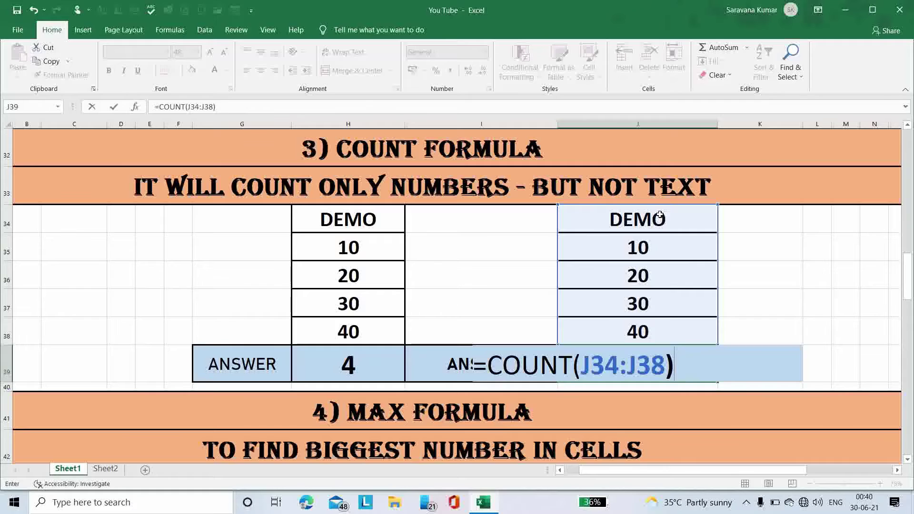
{"action": "key", "text": "Return"}
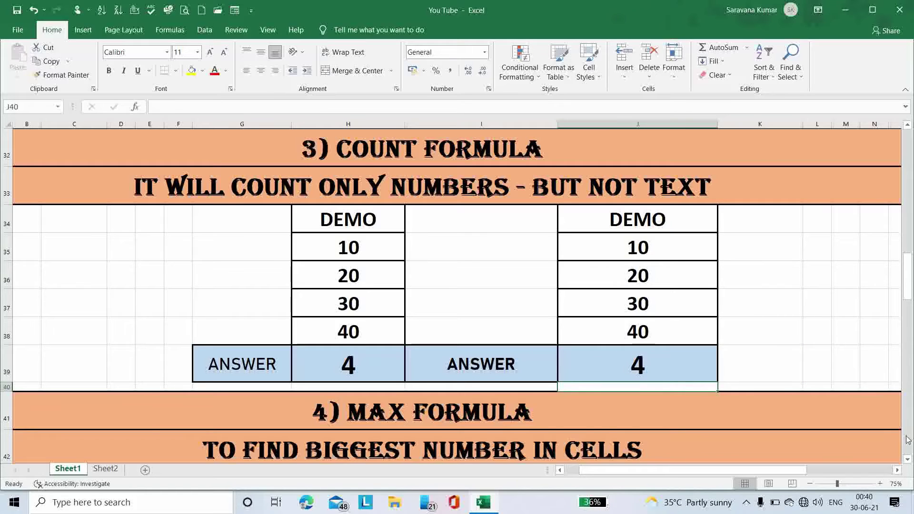
{"action": "left_click", "coordinate": [907, 459]}
Clear the old MAX answers in H48 and J48
{"action": "left_click_drag", "start_coordinate": [908, 460], "coordinate": [908, 461]}
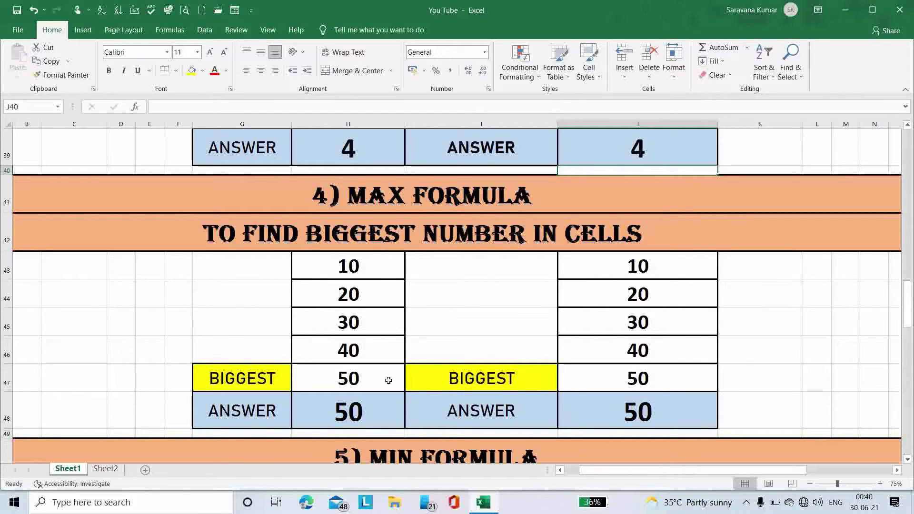
{"action": "left_click", "coordinate": [363, 408]}
{"action": "key", "text": "Delete"}
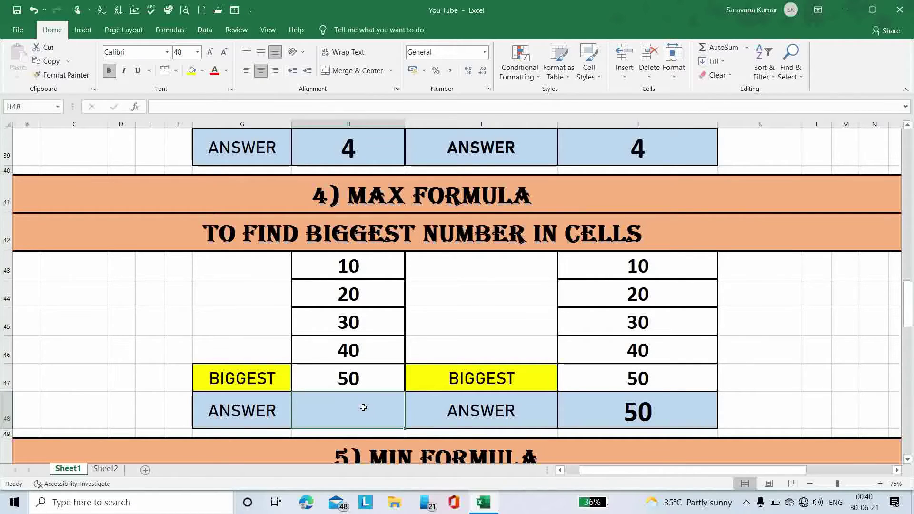
{"action": "left_click", "coordinate": [620, 400]}
{"action": "key", "text": "Delete"}
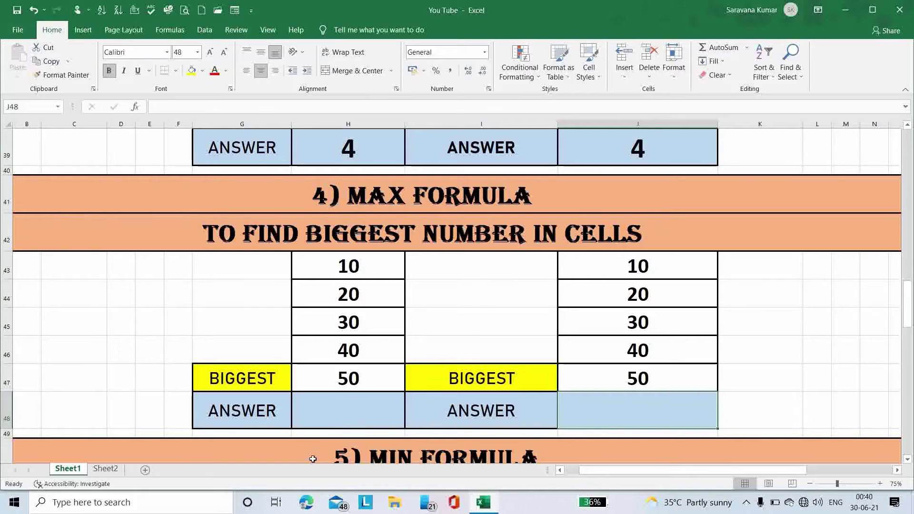
Enter =MAX(H43:H47) in H48 so it shows 50
{"action": "left_click", "coordinate": [356, 400]}
{"action": "type", "text": "="}
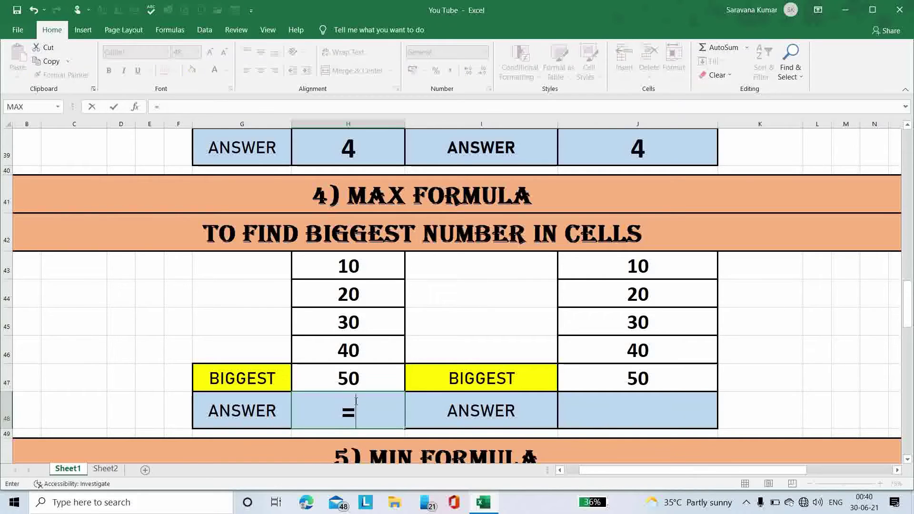
{"action": "type", "text": "MAX"}
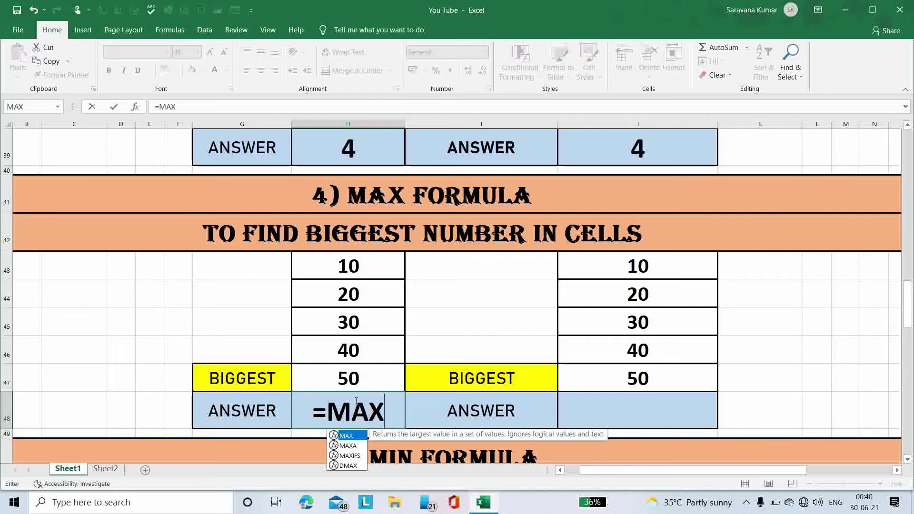
{"action": "type", "text": "("}
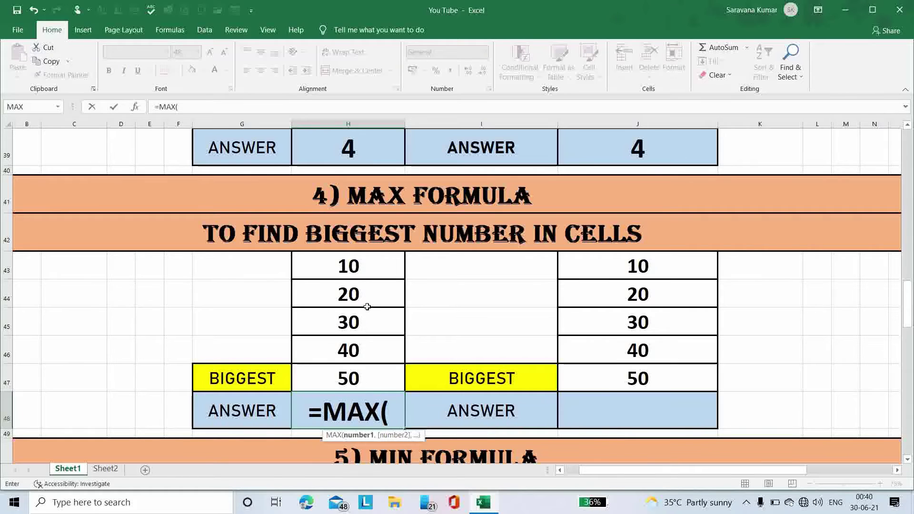
{"action": "left_click_drag", "start_coordinate": [362, 258], "coordinate": [362, 378]}
{"action": "type", "text": ")"}
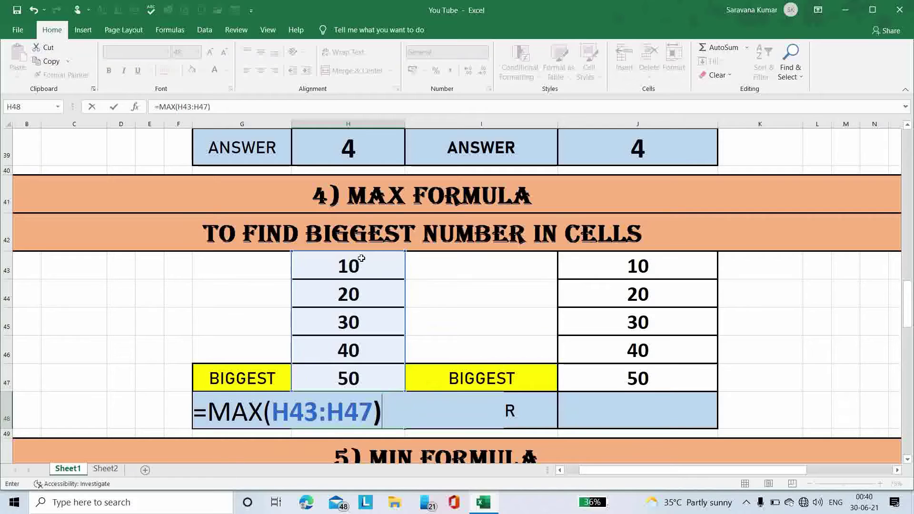
{"action": "key", "text": "Return"}
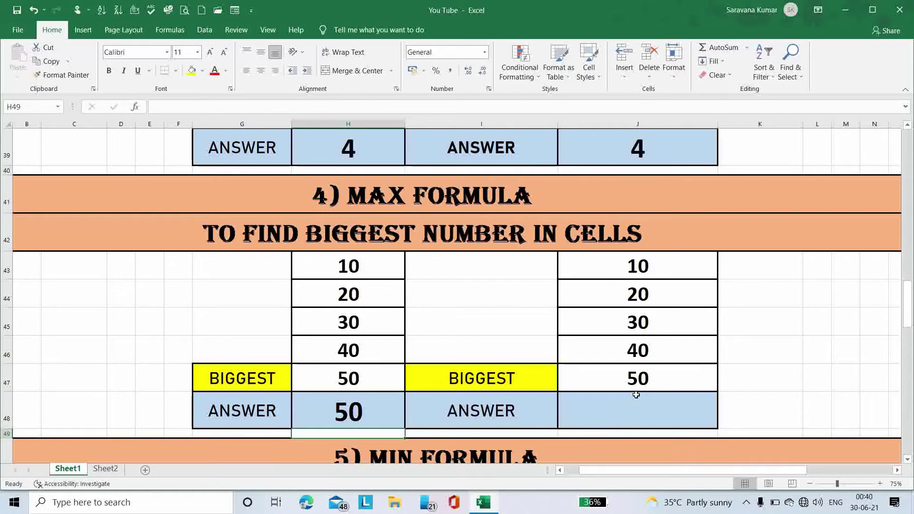
Enter =MAX(J43:J47) in J48 so it shows 50
{"action": "left_click", "coordinate": [620, 403]}
{"action": "type", "text": "="}
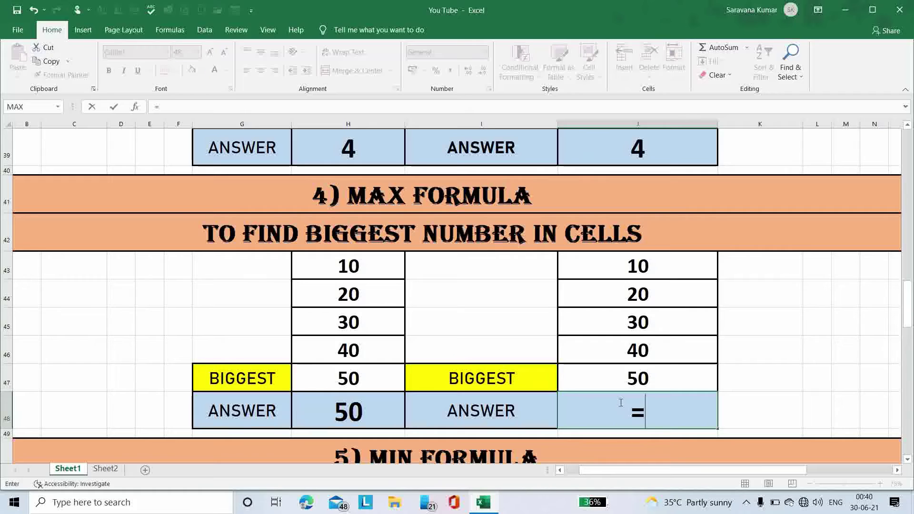
{"action": "type", "text": "MA"}
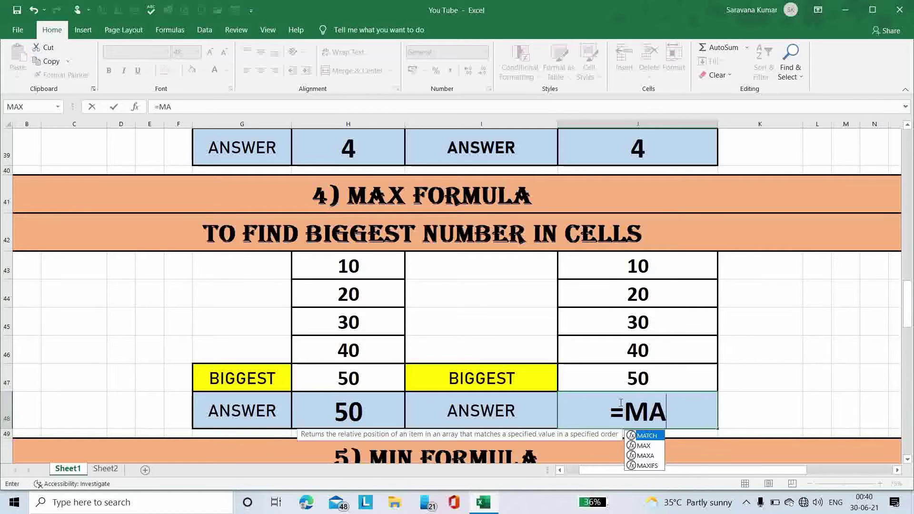
{"action": "type", "text": "X("}
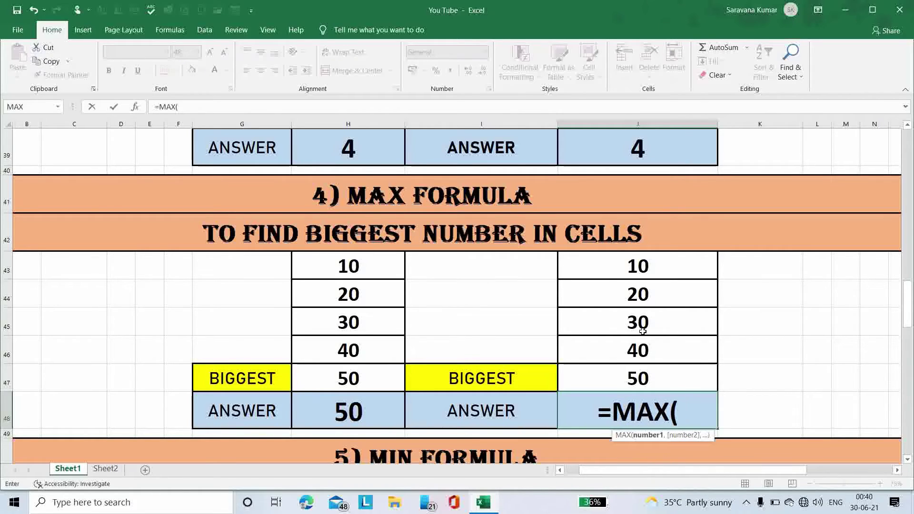
{"action": "left_click_drag", "start_coordinate": [624, 261], "coordinate": [636, 378]}
{"action": "type", "text": ")"}
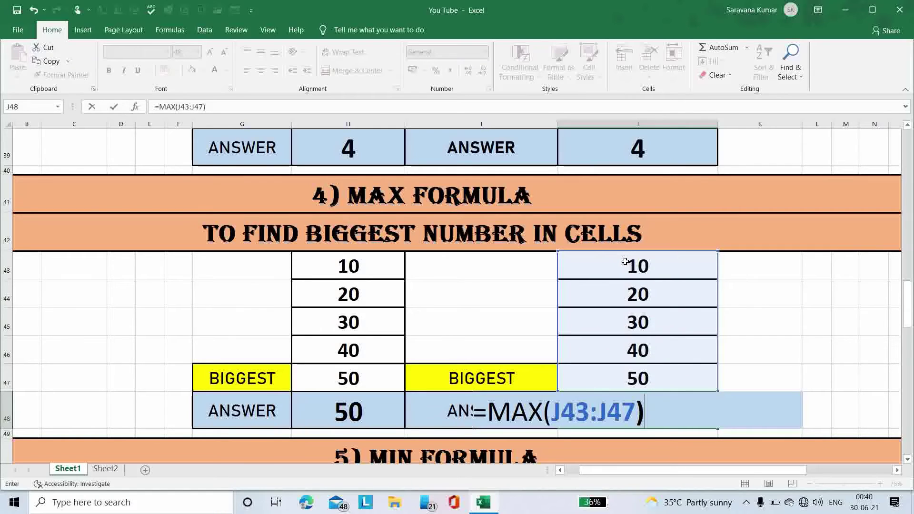
{"action": "key", "text": "Return"}
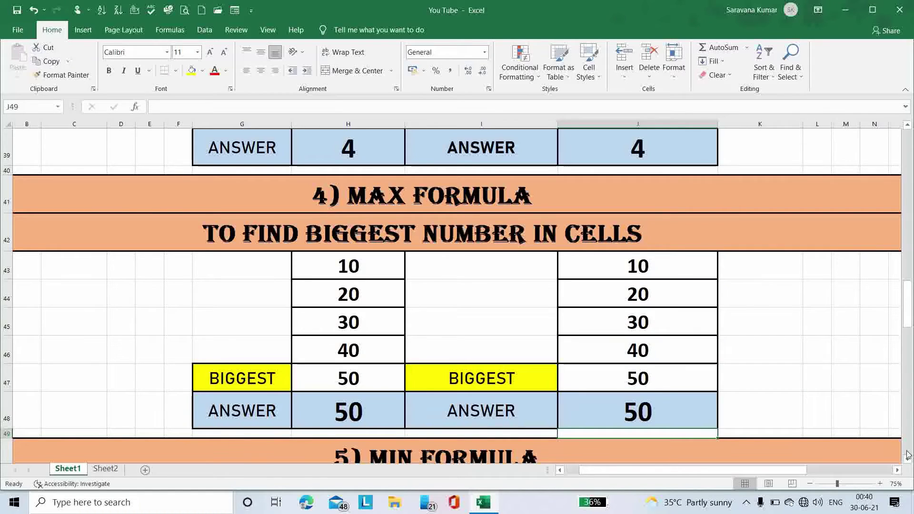
{"action": "scroll", "coordinate": [907, 455], "scroll_direction": "down", "scroll_amount": 2}
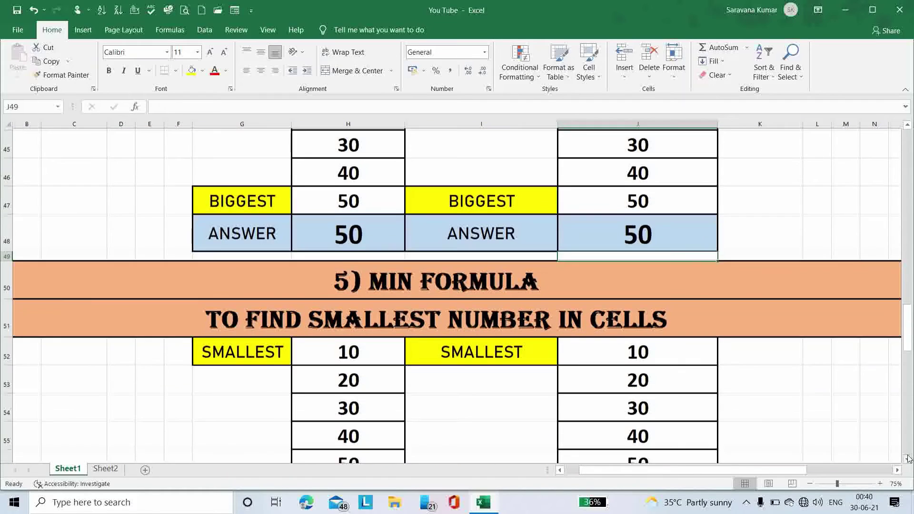
Clear the old MIN answers in H57 and J57
{"action": "scroll", "coordinate": [908, 458], "scroll_direction": "down", "scroll_amount": 2}
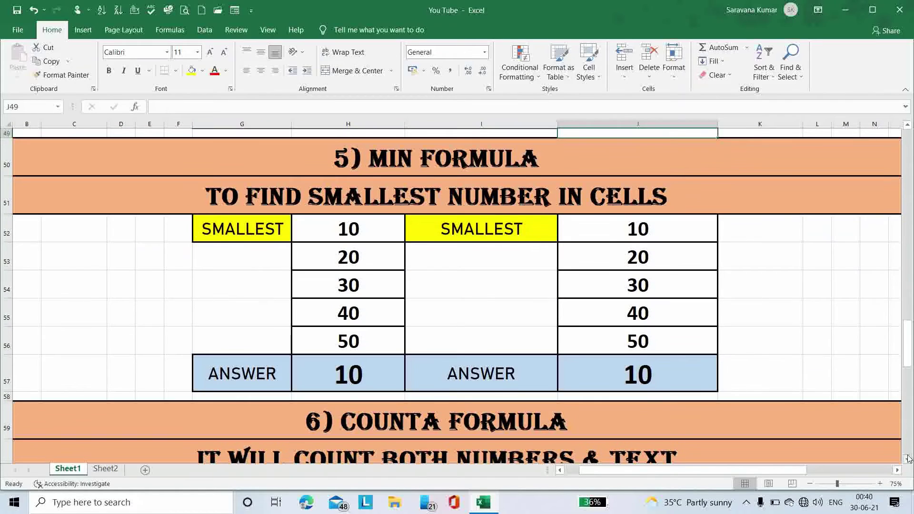
{"action": "left_click", "coordinate": [334, 376]}
{"action": "key", "text": "Delete"}
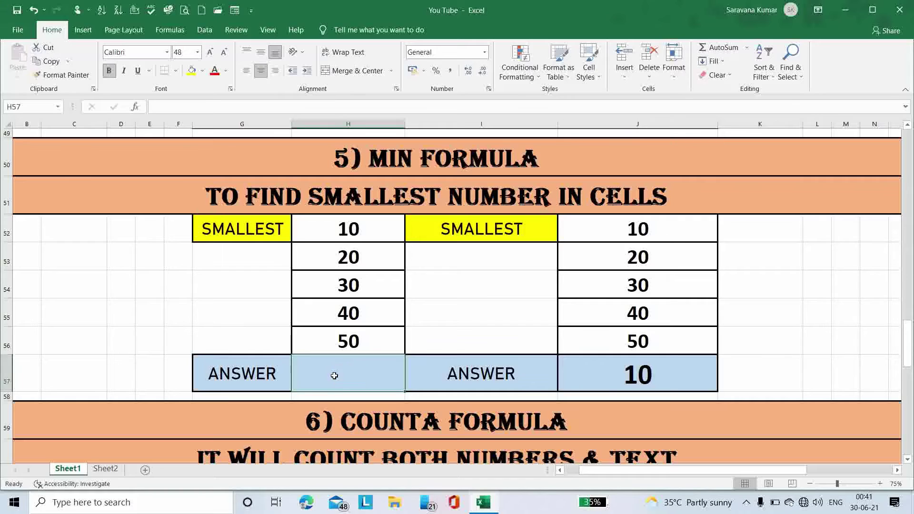
{"action": "left_click", "coordinate": [610, 371]}
{"action": "key", "text": "Delete"}
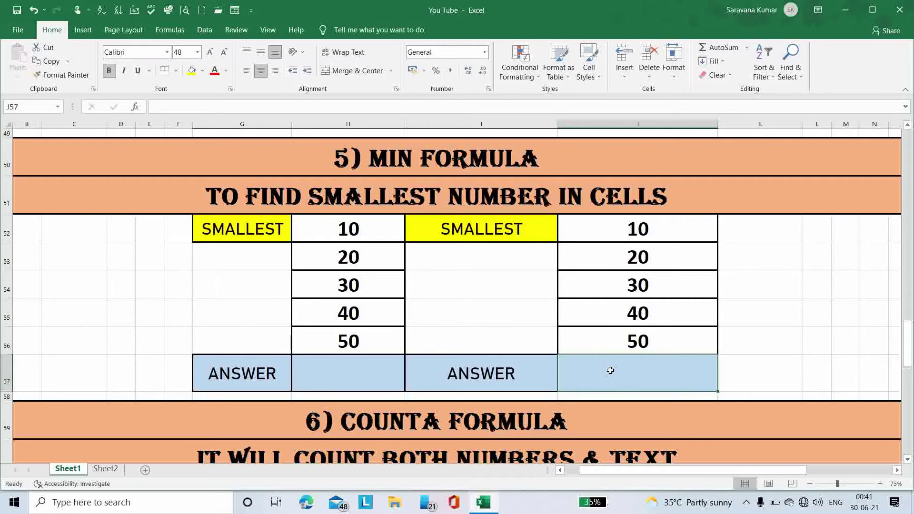
Enter a MIN formula over H52:H56 in H57 so it shows 10
{"action": "double_click", "coordinate": [333, 364]}
{"action": "type", "text": "=MIN"}
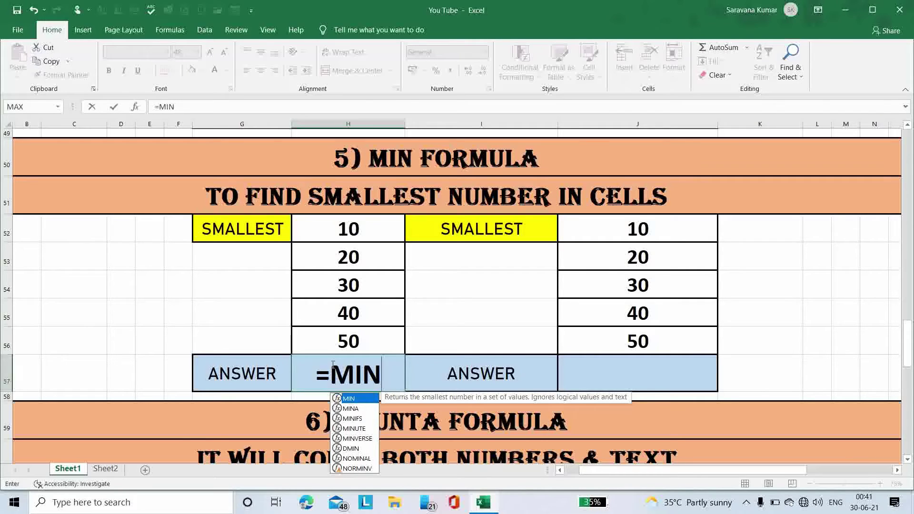
{"action": "type", "text": "("}
{"action": "left_click_drag", "start_coordinate": [348, 228], "coordinate": [348, 284]}
{"action": "key", "text": "shift+Down"}
{"action": "key", "text": "shift+Down"}
{"action": "type", "text": ")"}
{"action": "key", "text": "Return"}
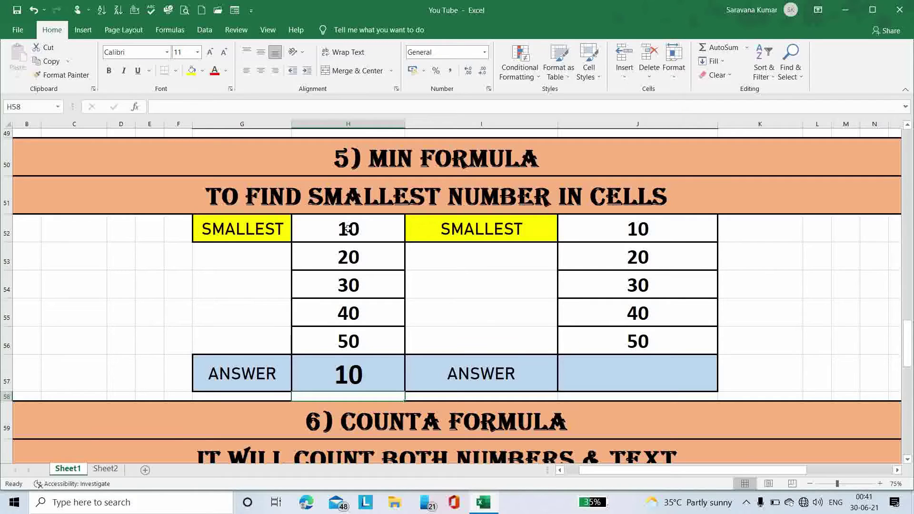
Enter =MIN(J52:J56) in J57 so it shows 10
{"action": "left_click", "coordinate": [628, 365]}
{"action": "type", "text": "="}
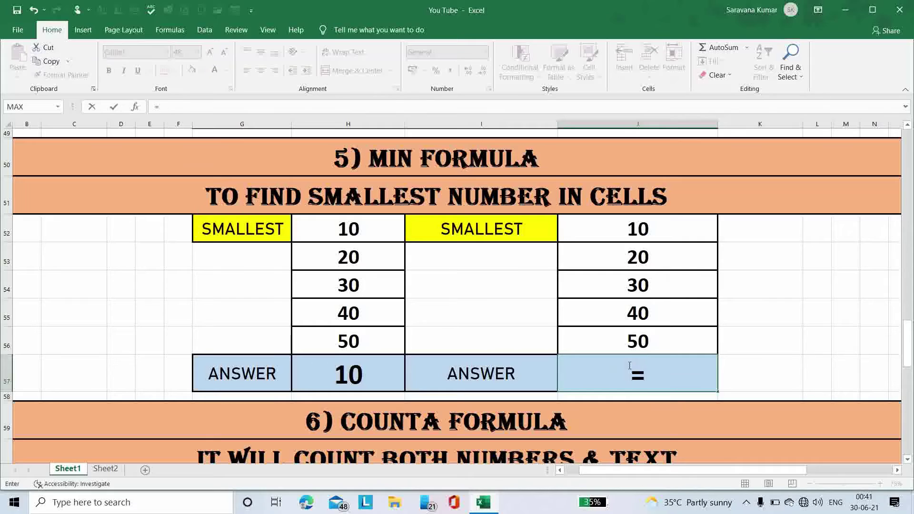
{"action": "type", "text": "MIN("}
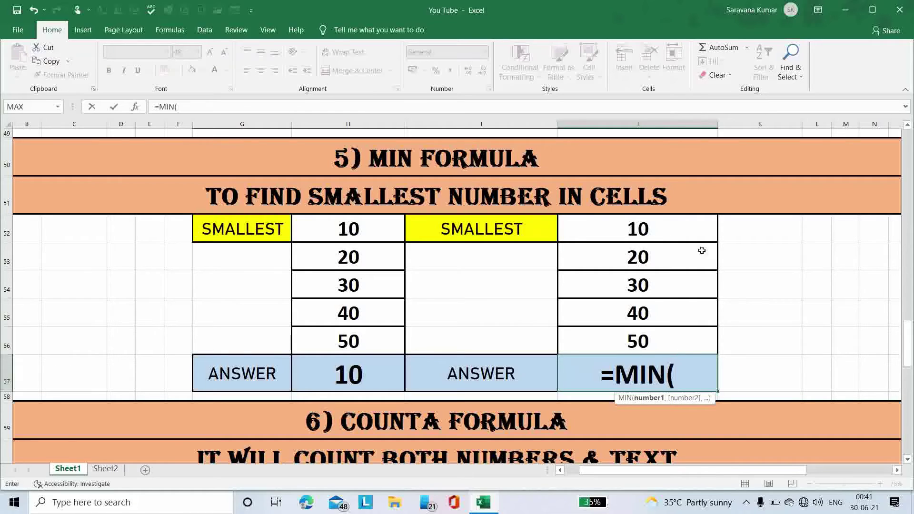
{"action": "key", "text": "shift+Down"}
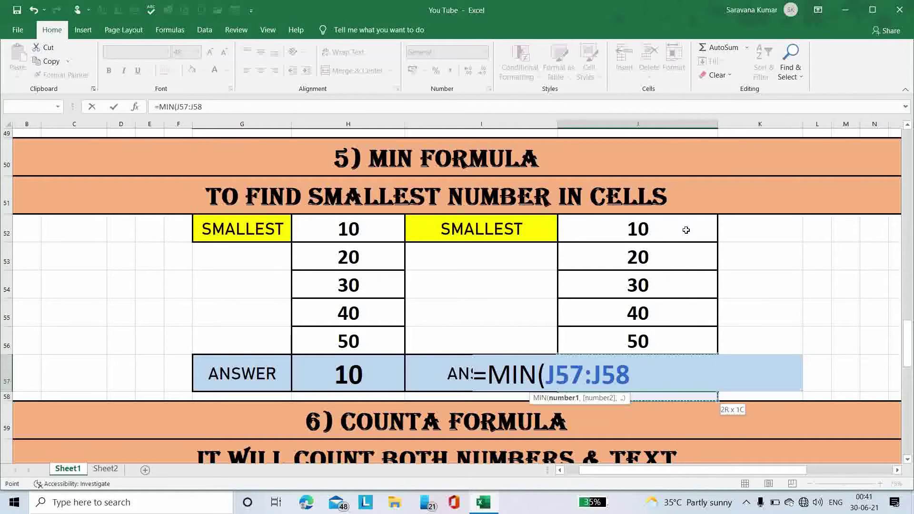
{"action": "key", "text": "BackSpace"}
{"action": "key", "text": "BackSpace"}
{"action": "key", "text": "BackSpace"}
{"action": "key", "text": "BackSpace"}
{"action": "key", "text": "BackSpace"}
{"action": "key", "text": "BackSpace"}
{"action": "key", "text": "BackSpace"}
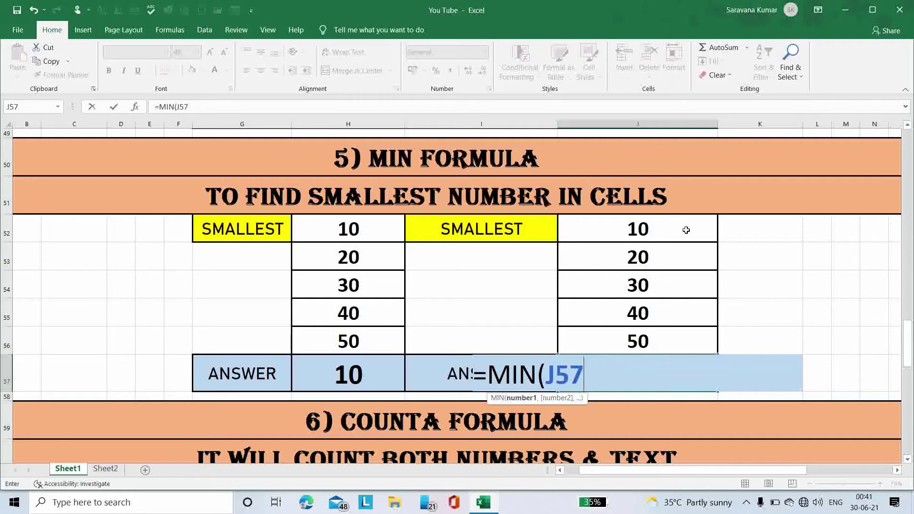
{"action": "left_click", "coordinate": [649, 228]}
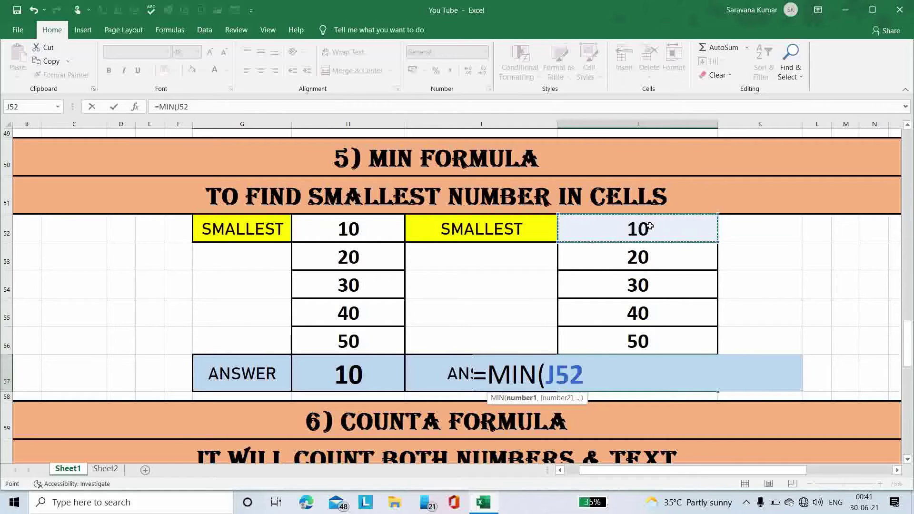
{"action": "key", "text": "shift+Down"}
{"action": "key", "text": "shift+Down"}
{"action": "key", "text": "shift+Down"}
{"action": "key", "text": "shift+Down"}
{"action": "type", "text": ")"}
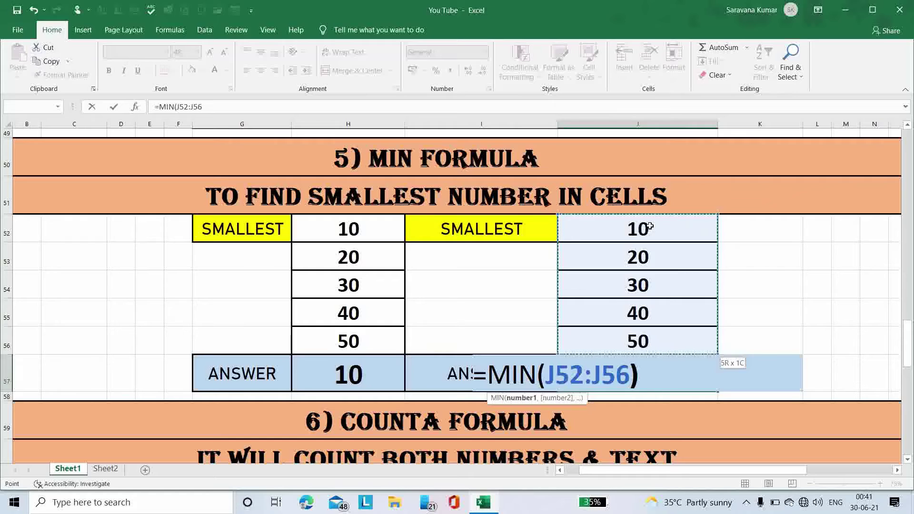
{"action": "key", "text": "Return"}
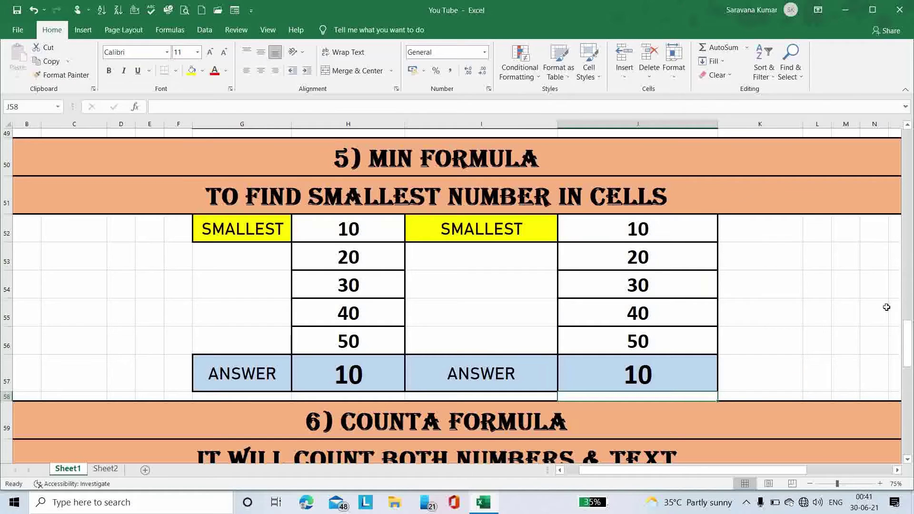
Inspect H66's COUNTA formula, then clear the COUNTA answers in H66 and J66
{"action": "left_click", "coordinate": [907, 460]}
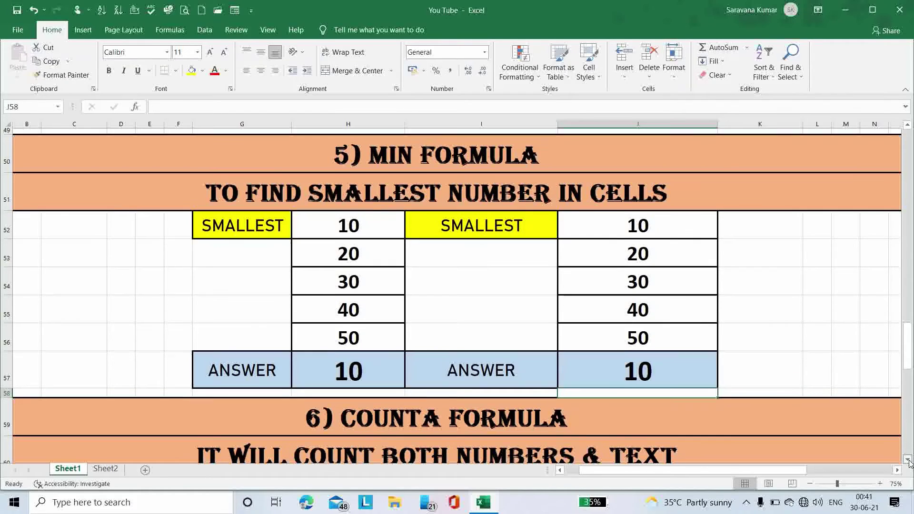
{"action": "left_click", "coordinate": [908, 460]}
{"action": "left_click", "coordinate": [908, 460]}
{"action": "left_click", "coordinate": [908, 460]}
{"action": "left_click", "coordinate": [907, 460]}
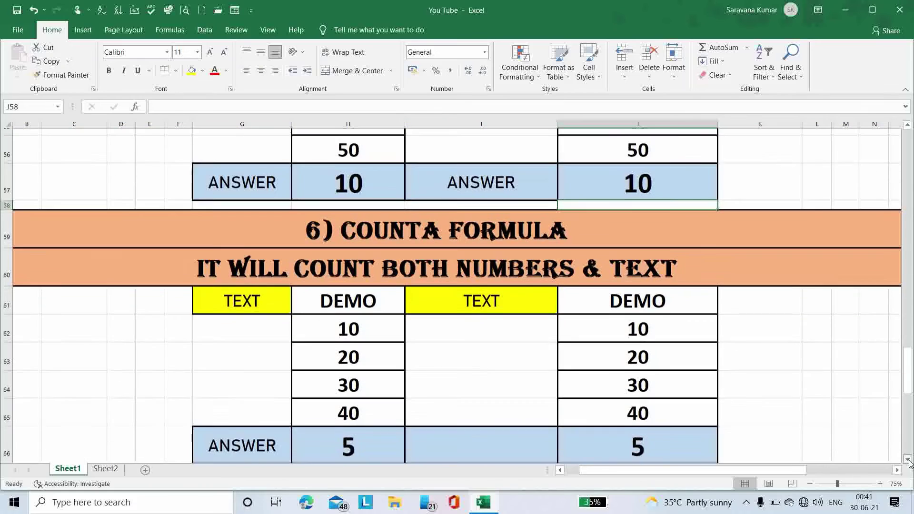
{"action": "left_click", "coordinate": [907, 460]}
{"action": "left_click", "coordinate": [908, 460]}
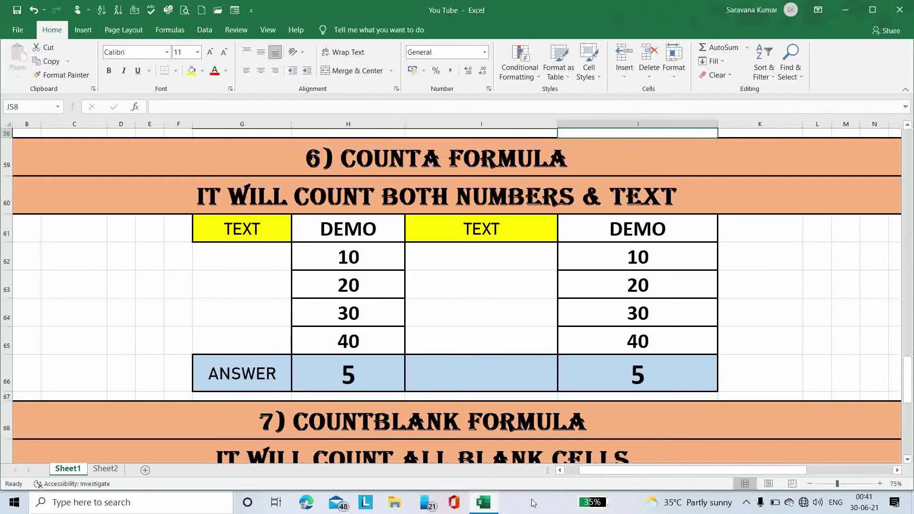
{"action": "double_click", "coordinate": [348, 376]}
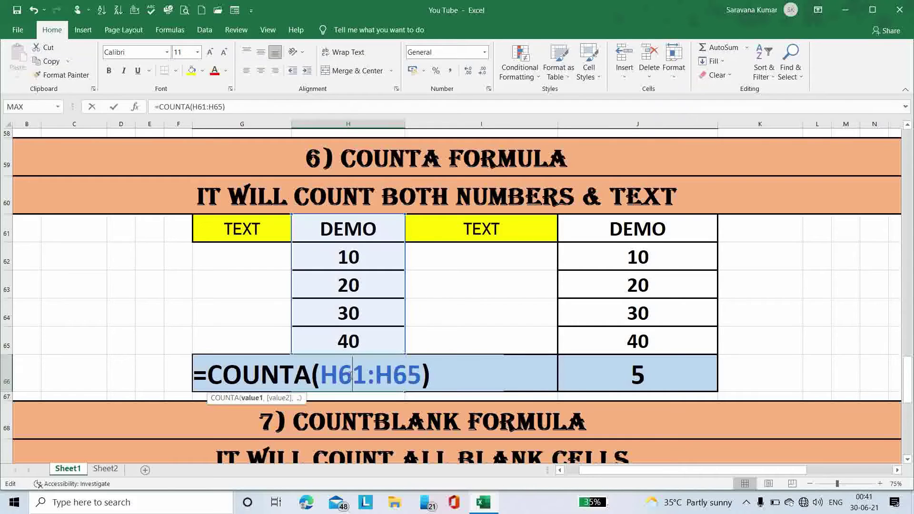
{"action": "key", "text": "Escape"}
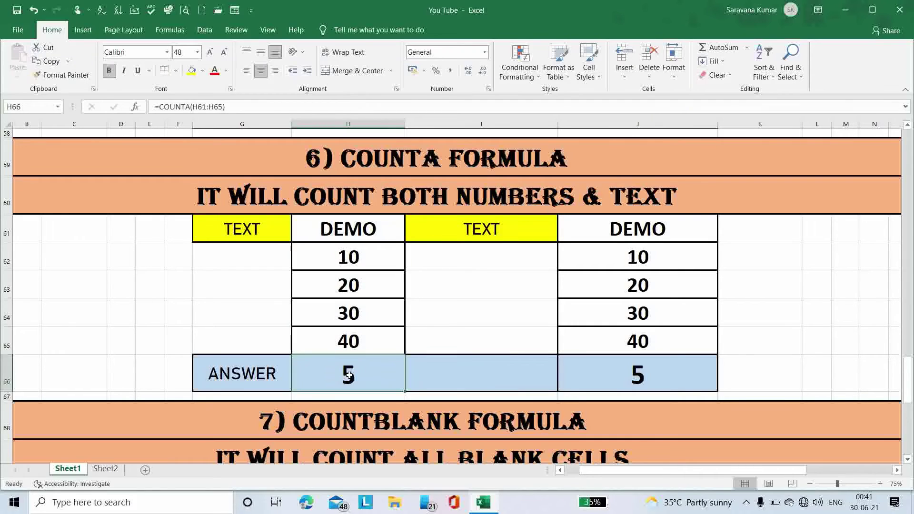
{"action": "key", "text": "Delete"}
{"action": "left_click", "coordinate": [584, 374]}
{"action": "key", "text": "Delete"}
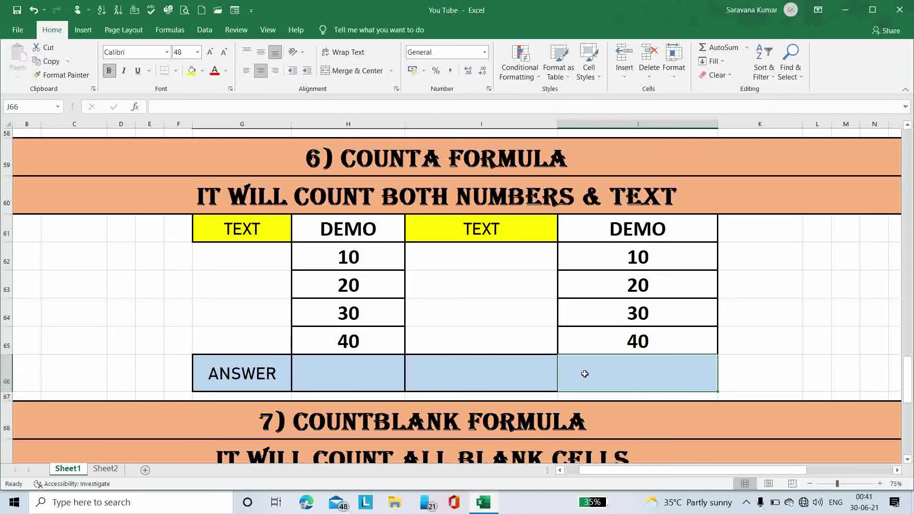
Enter =COUNTA(H61:H65) in H66 so it shows 5
{"action": "double_click", "coordinate": [328, 372]}
{"action": "type", "text": "=COUN"}
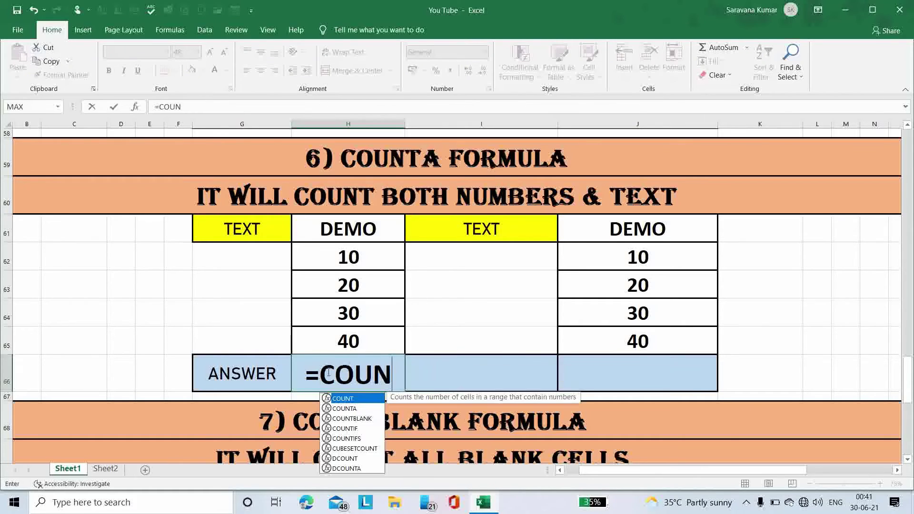
{"action": "type", "text": "TA("}
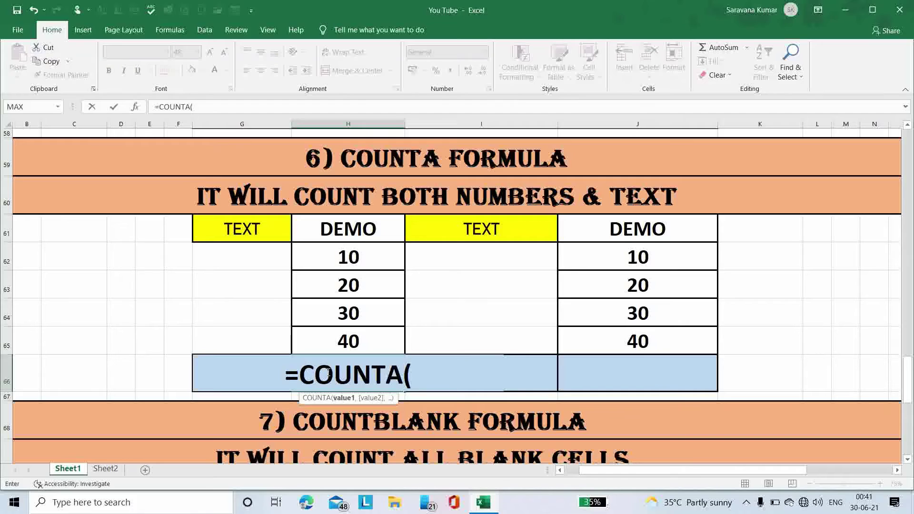
{"action": "left_click", "coordinate": [357, 232]}
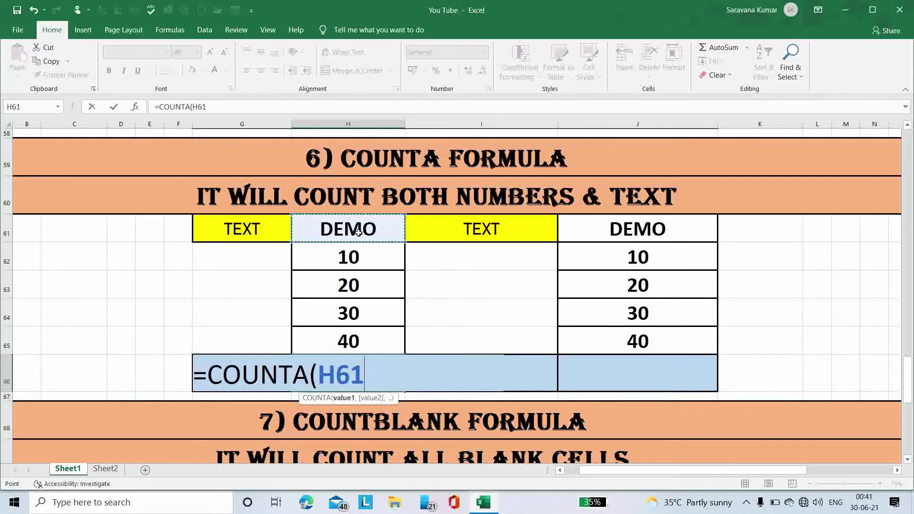
{"action": "key", "text": "shift+Down"}
{"action": "key", "text": "shift+Down"}
{"action": "key", "text": "shift+Down"}
{"action": "key", "text": "shift+Down"}
{"action": "type", "text": ")"}
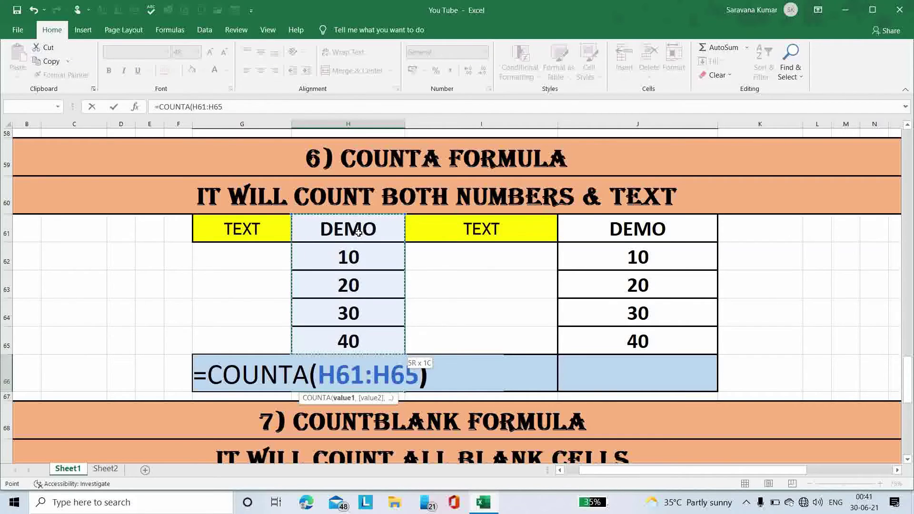
{"action": "key", "text": "Return"}
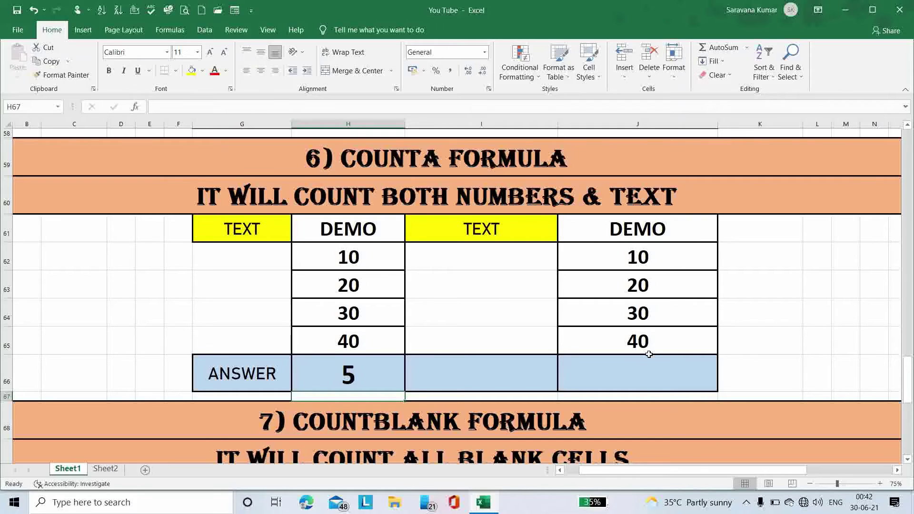
Enter =COUNTA(J61:J65) in J66 so it shows 5
{"action": "left_click", "coordinate": [617, 367]}
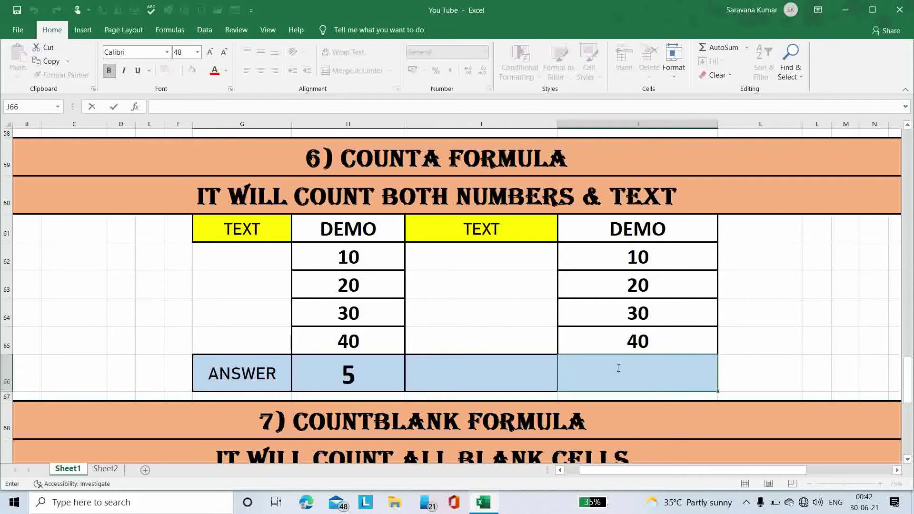
{"action": "type", "text": "=COUNTA"}
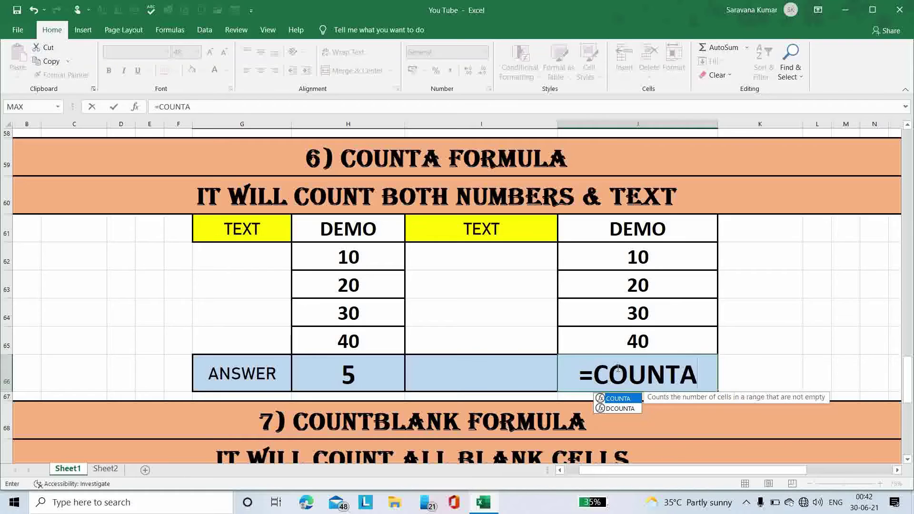
{"action": "type", "text": "("}
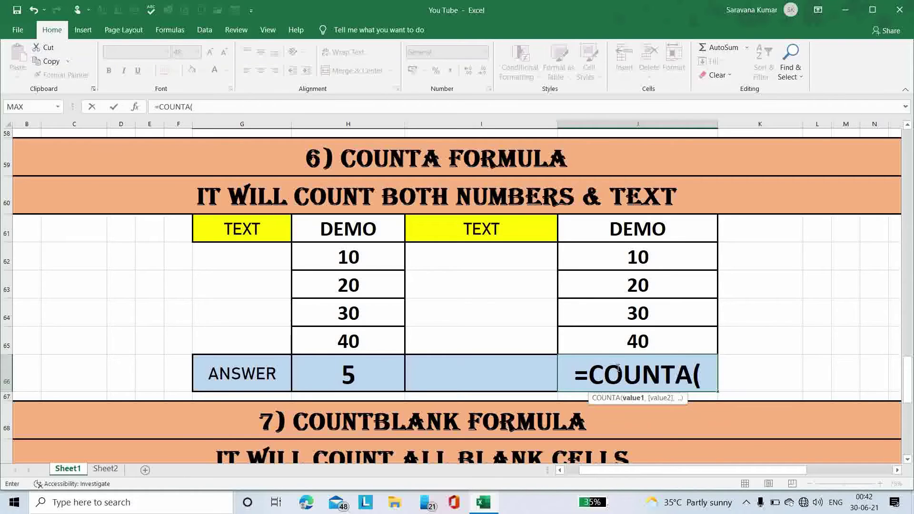
{"action": "left_click", "coordinate": [651, 234]}
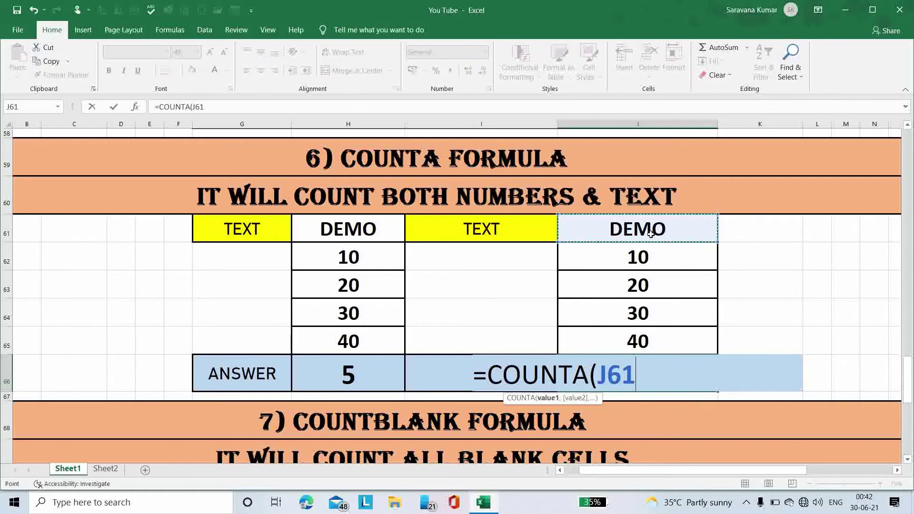
{"action": "key", "text": "shift+Down"}
{"action": "key", "text": "shift+Down"}
{"action": "key", "text": "shift+Down"}
{"action": "key", "text": "shift+Down"}
{"action": "type", "text": ")"}
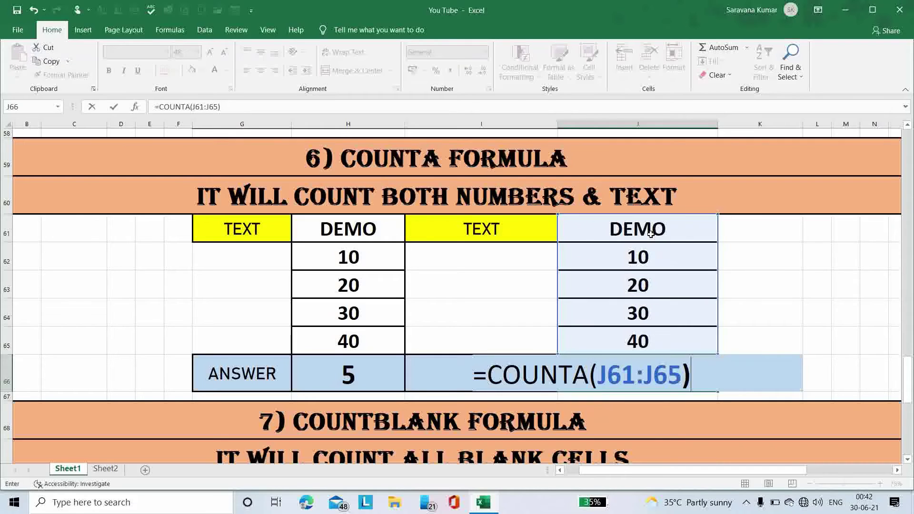
{"action": "key", "text": "Return"}
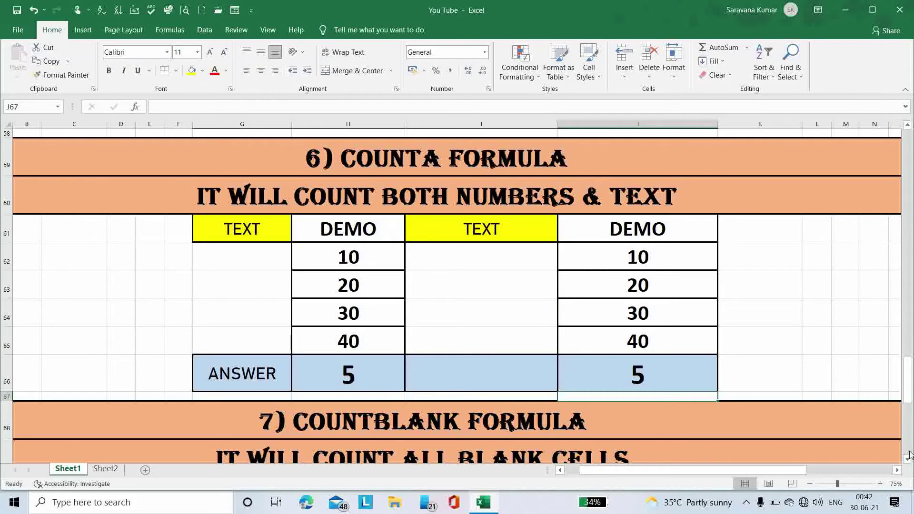
Clear the existing COUNTBLANK answers in H75 and J75
{"action": "scroll", "coordinate": [907, 458], "scroll_direction": "down", "scroll_amount": 2}
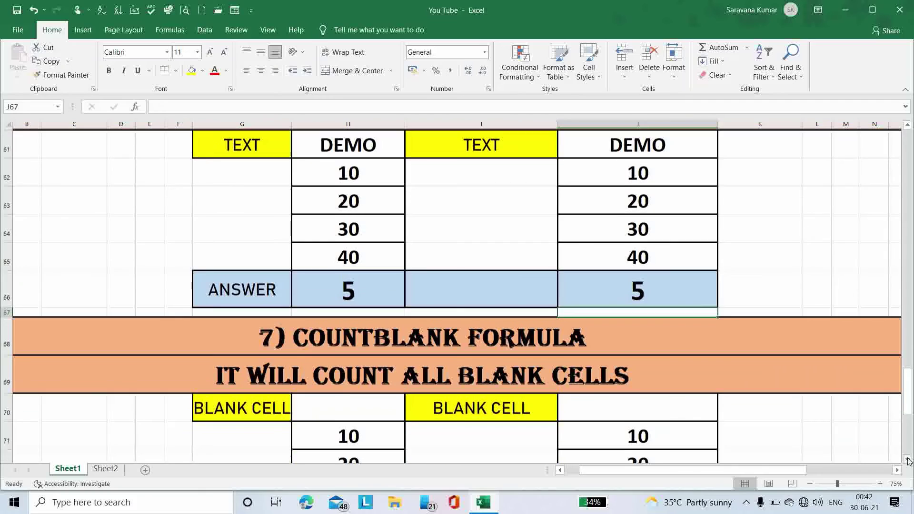
{"action": "scroll", "coordinate": [908, 460], "scroll_direction": "down", "scroll_amount": 2}
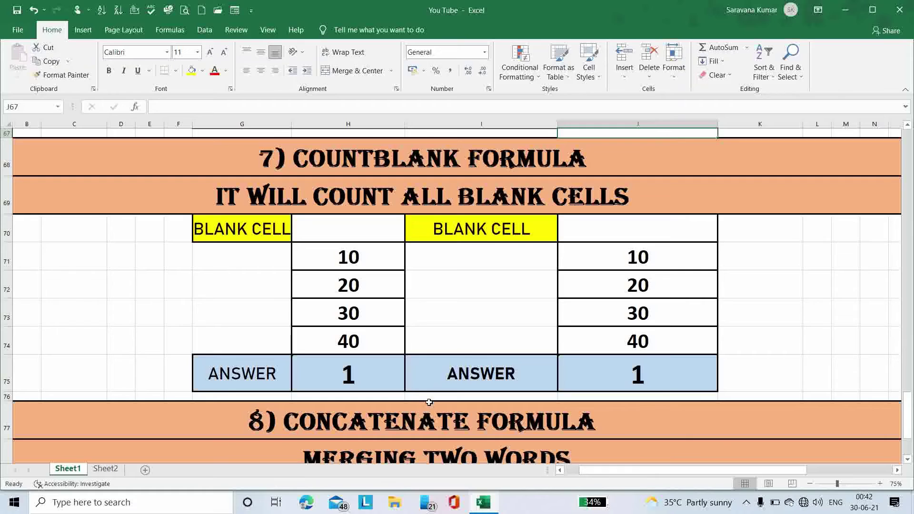
{"action": "left_click", "coordinate": [369, 374]}
{"action": "key", "text": "Delete"}
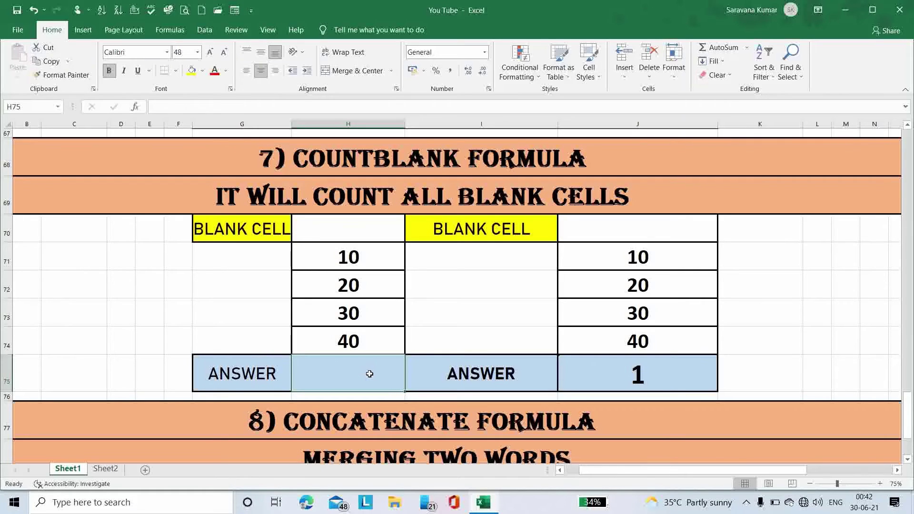
{"action": "left_click", "coordinate": [611, 372]}
{"action": "key", "text": "Delete"}
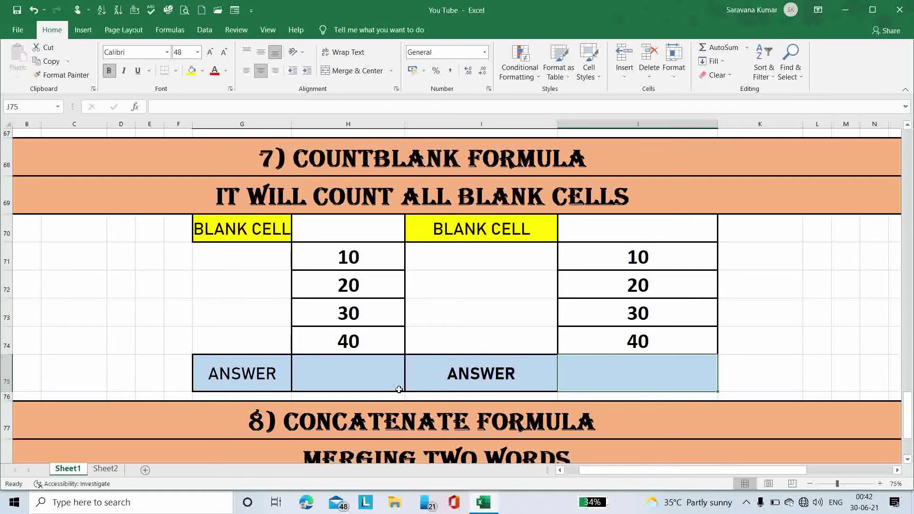
Enter =COUNTBLANK(H70:H74) in H75, giving 1
{"action": "double_click", "coordinate": [363, 372]}
{"action": "type", "text": "="}
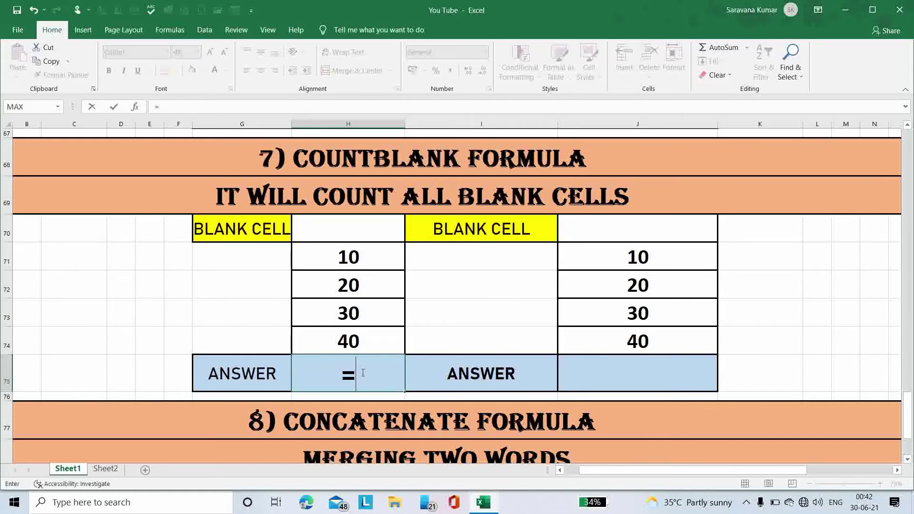
{"action": "type", "text": "CLOUNT"}
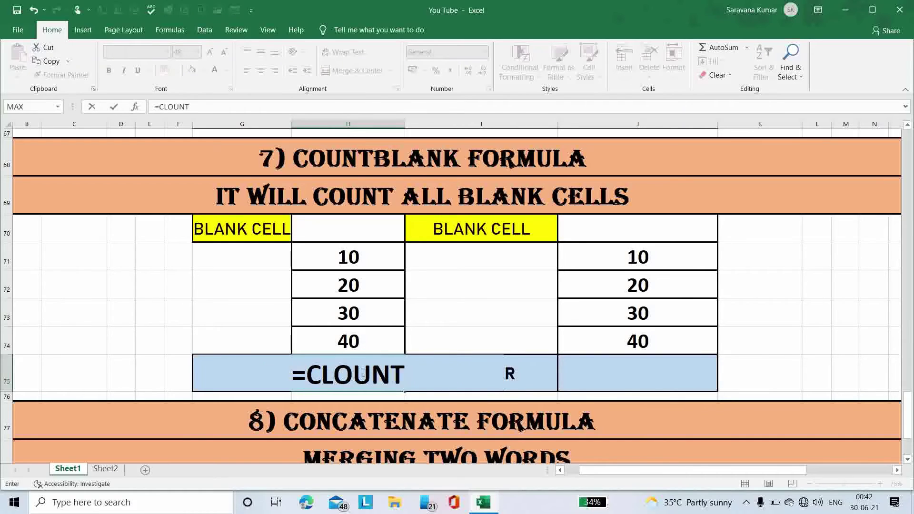
{"action": "key", "text": "BackSpace"}
{"action": "key", "text": "BackSpace"}
{"action": "key", "text": "BackSpace"}
{"action": "key", "text": "BackSpace"}
{"action": "key", "text": "BackSpace"}
{"action": "type", "text": "OUNTBLA"}
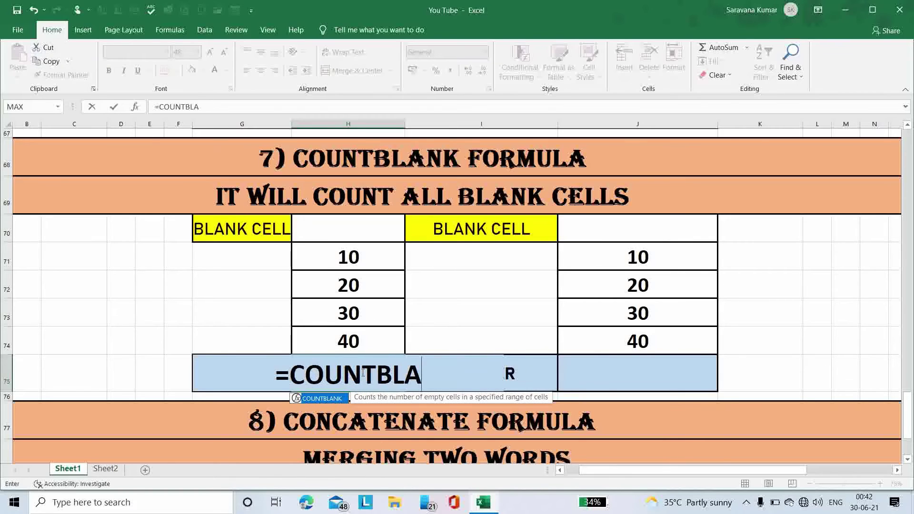
{"action": "type", "text": "NK("}
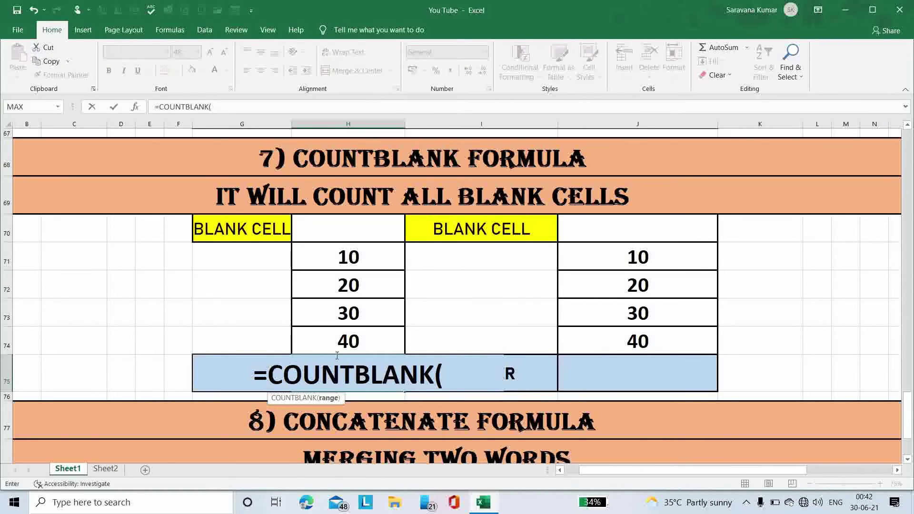
{"action": "left_click", "coordinate": [355, 219]}
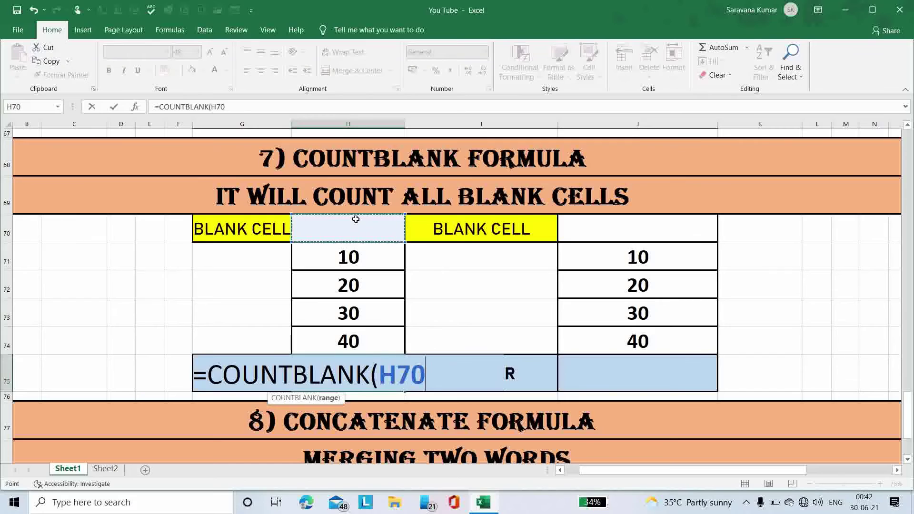
{"action": "key", "text": "shift+Down"}
{"action": "key", "text": "shift+Down"}
{"action": "key", "text": "shift+Down"}
{"action": "key", "text": "shift+Down"}
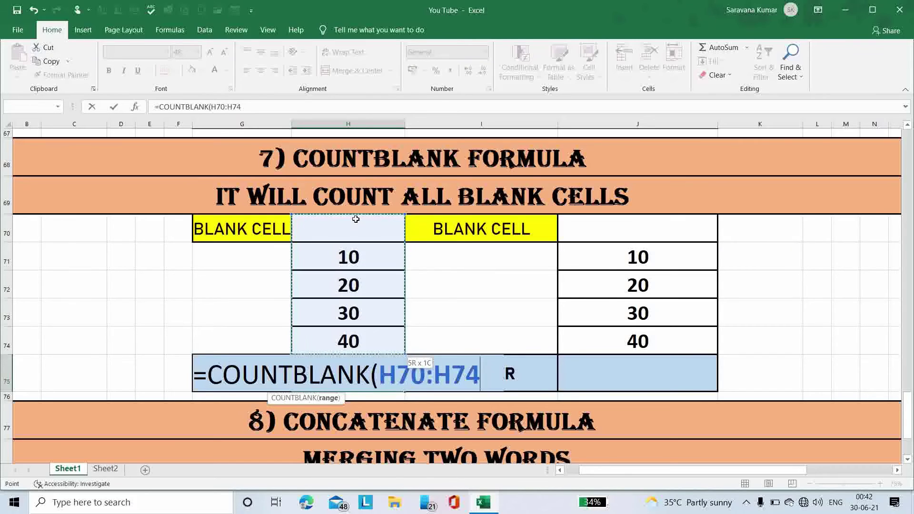
{"action": "type", "text": ")"}
{"action": "key", "text": "Return"}
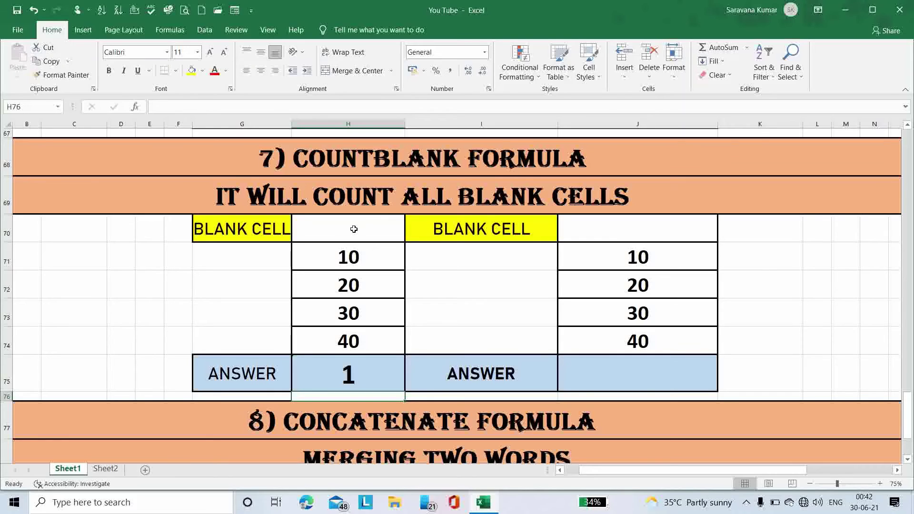
Test the blank count by emptying H71, then undo to restore its 10
{"action": "left_click", "coordinate": [354, 257]}
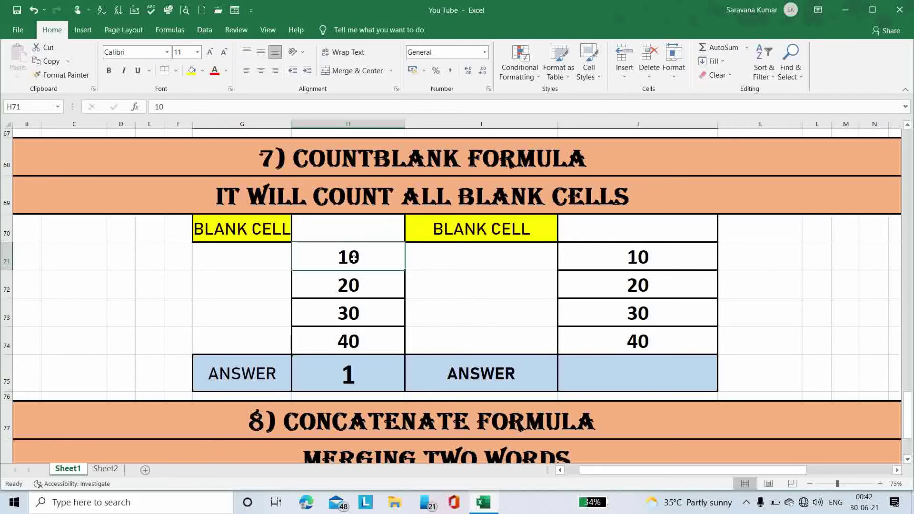
{"action": "key", "text": "Delete"}
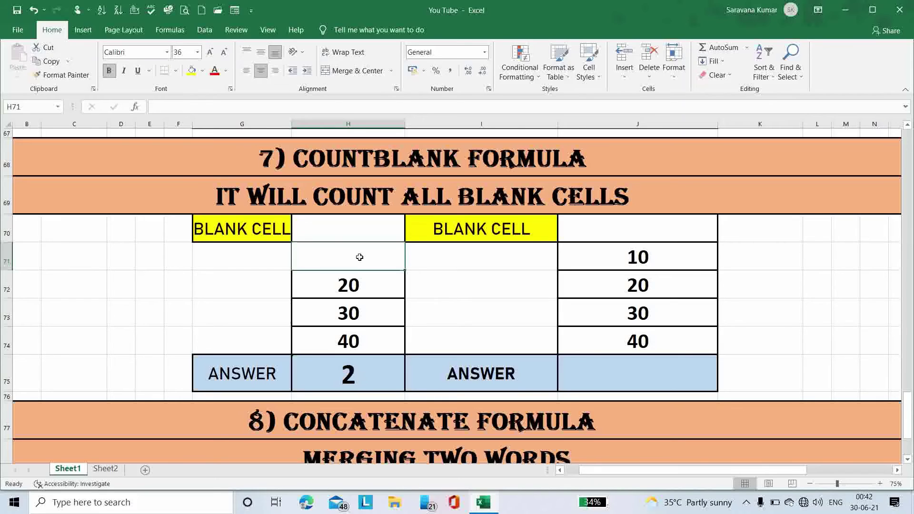
{"action": "key", "text": "ctrl+z"}
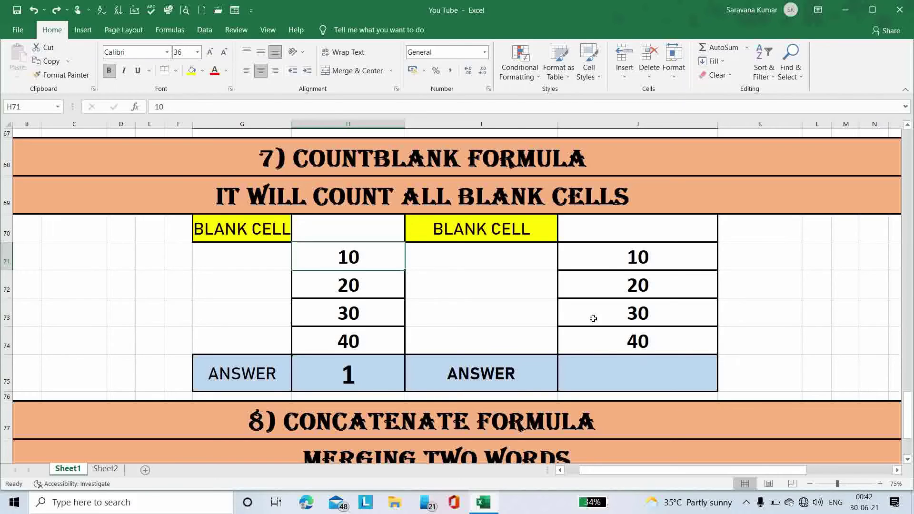
Enter =COUNTBLANK(J70:J74) in J75 so it also shows 1
{"action": "left_click", "coordinate": [625, 376]}
{"action": "type", "text": "="}
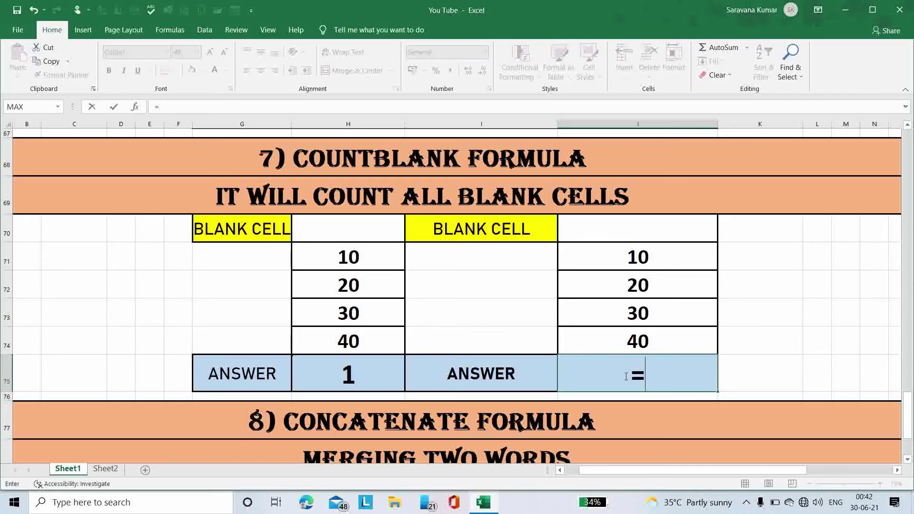
{"action": "type", "text": "COUNT"}
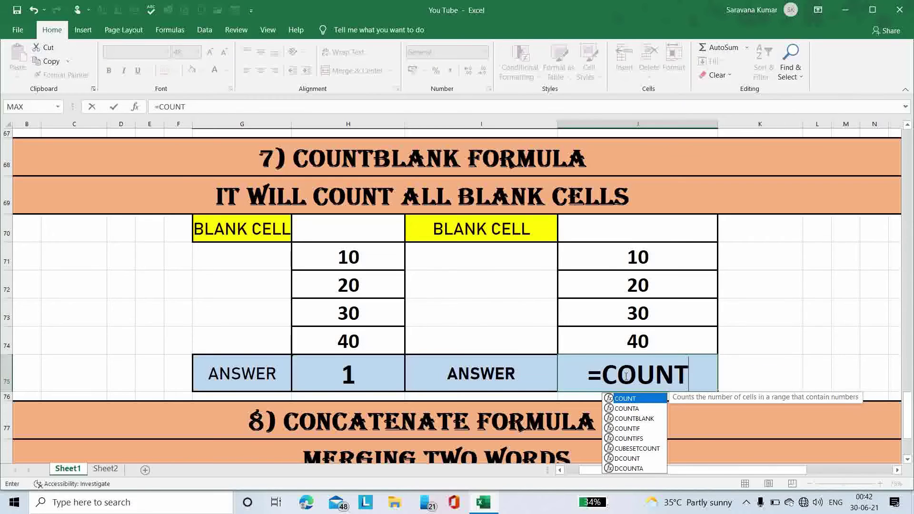
{"action": "type", "text": "BLANK"}
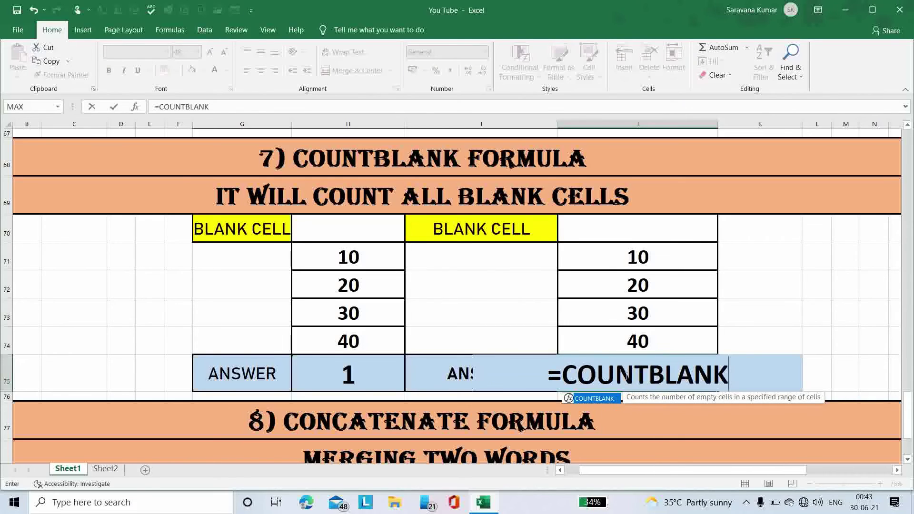
{"action": "type", "text": "("}
{"action": "left_click_drag", "start_coordinate": [675, 224], "coordinate": [675, 284]}
{"action": "key", "text": "shift+Down"}
{"action": "key", "text": "shift+Down"}
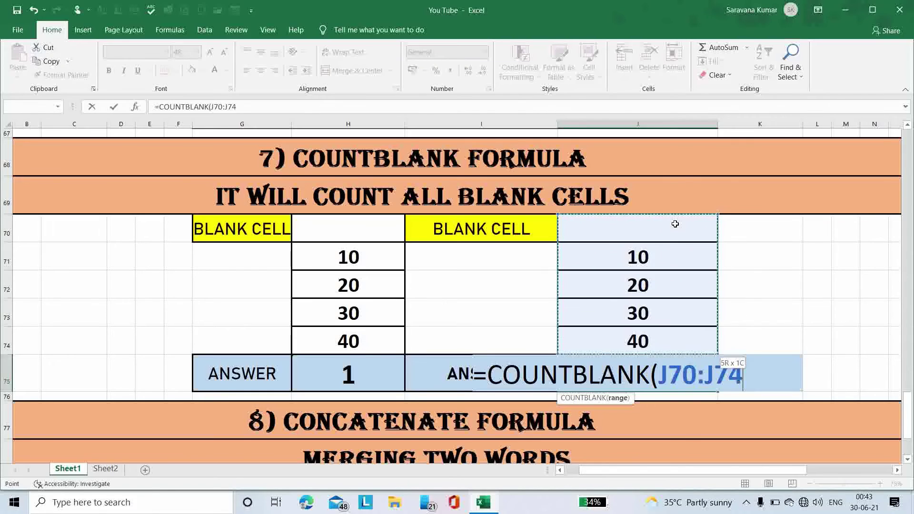
{"action": "type", "text": ")"}
{"action": "key", "text": "Return"}
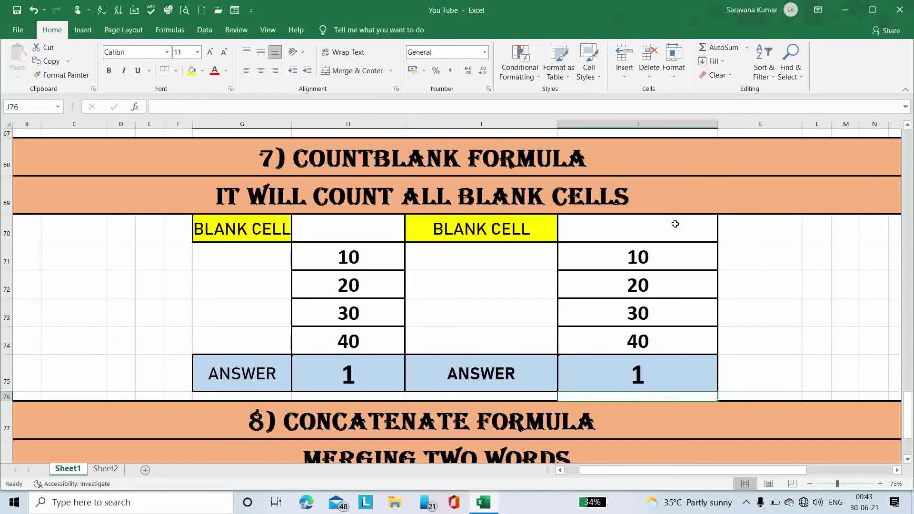
Clear the existing CONCATENATE results in J80:J82
{"action": "left_click", "coordinate": [907, 459]}
{"action": "scroll", "coordinate": [907, 459], "scroll_direction": "down", "scroll_amount": 2}
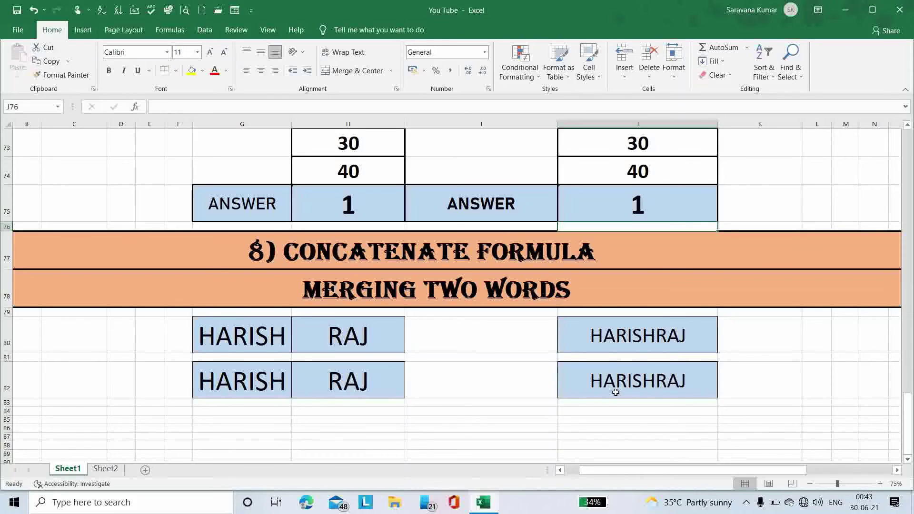
{"action": "left_click", "coordinate": [633, 329]}
{"action": "key", "text": "shift+Down"}
{"action": "key", "text": "shift+Down"}
{"action": "key", "text": "Delete"}
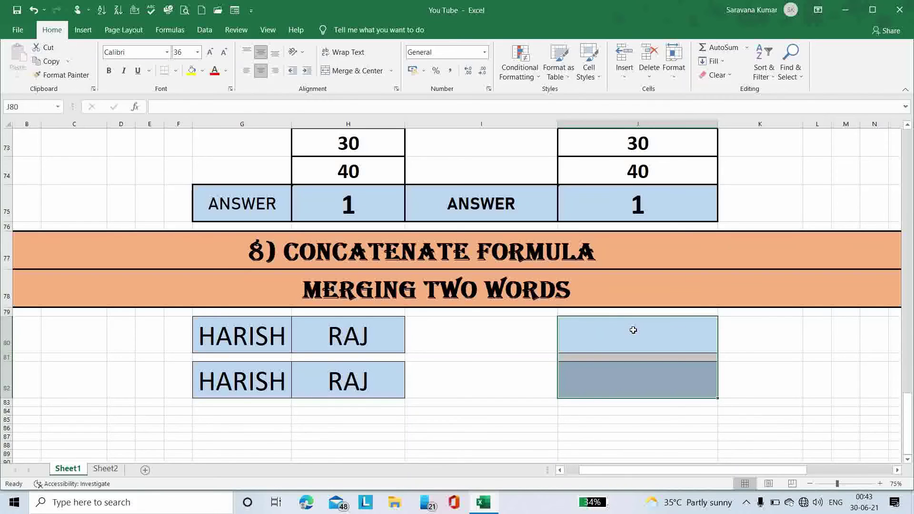
{"action": "double_click", "coordinate": [632, 330]}
{"action": "type", "text": "="}
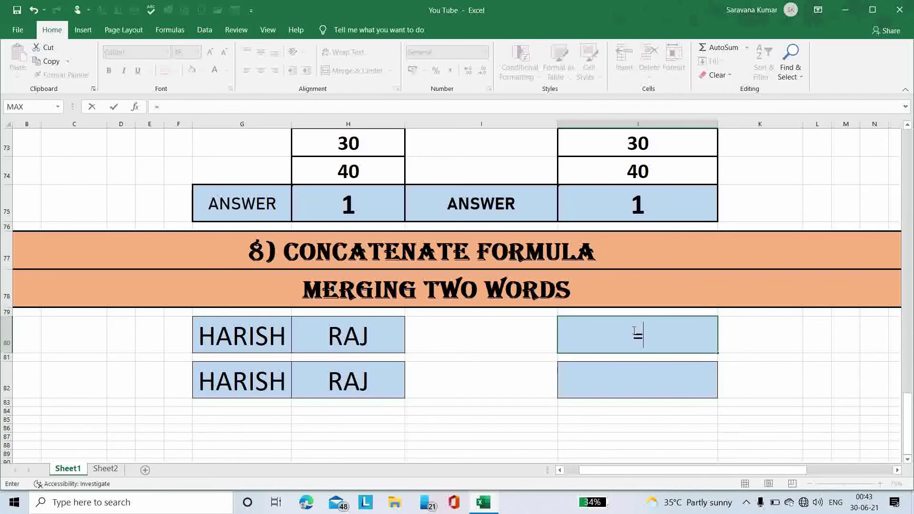
{"action": "type", "text": "CONCAT"}
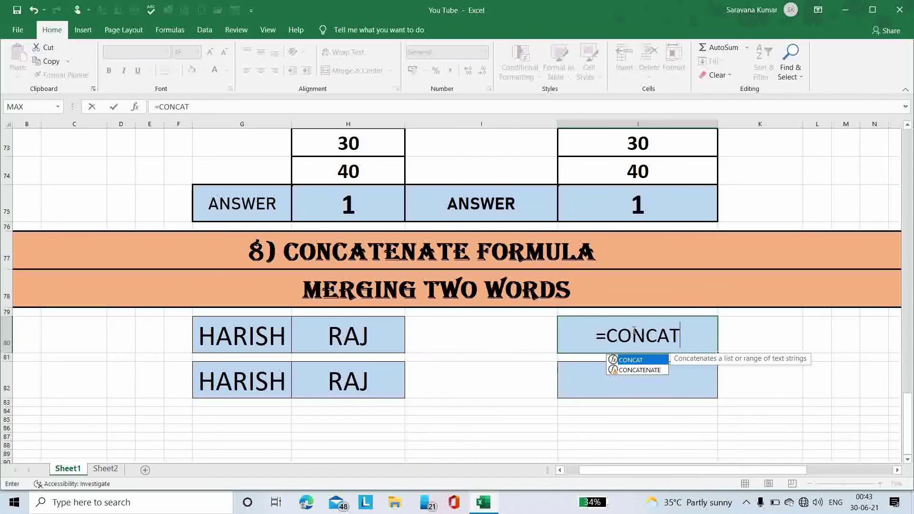
{"action": "type", "text": "ENATE"}
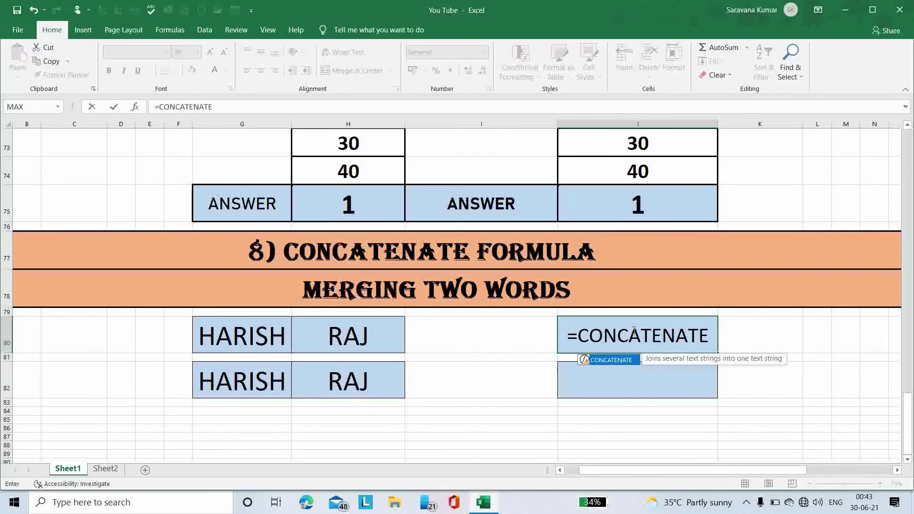
{"action": "type", "text": "("}
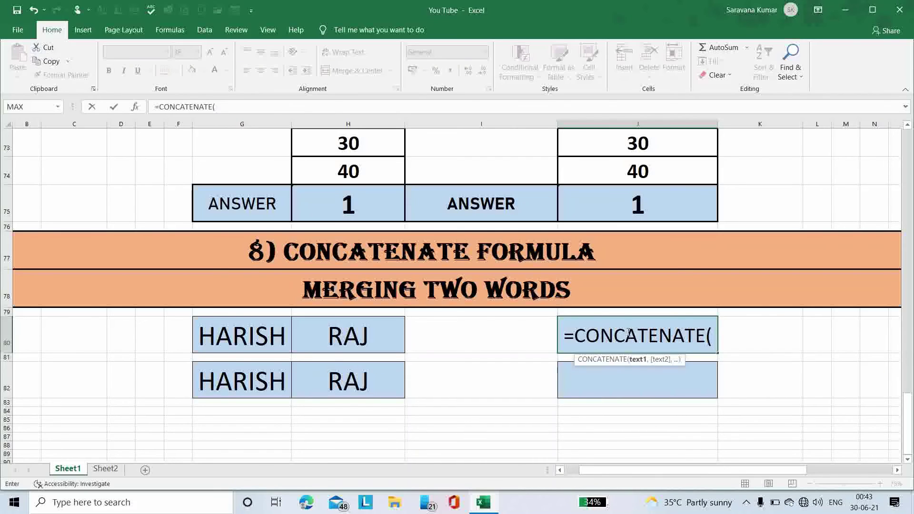
{"action": "left_click", "coordinate": [231, 337]}
{"action": "type", "text": ",\"\","}
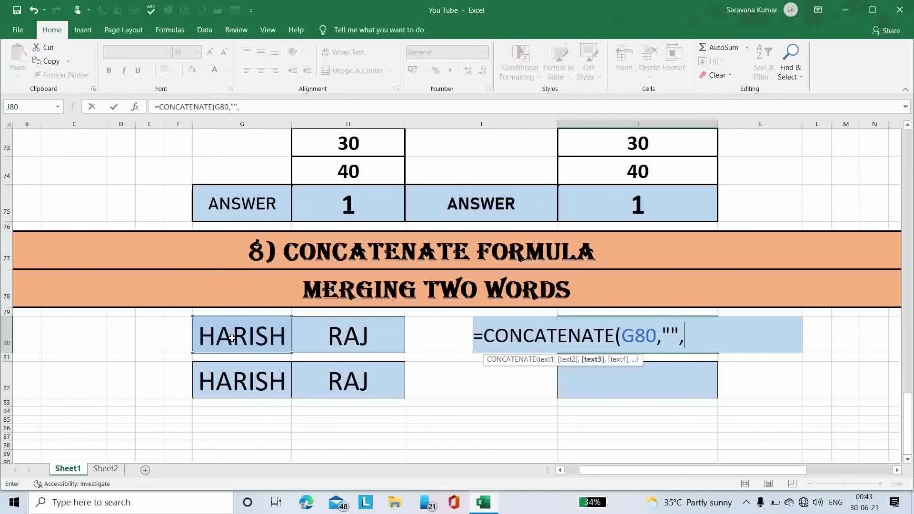
{"action": "left_click", "coordinate": [338, 339]}
{"action": "type", "text": ")"}
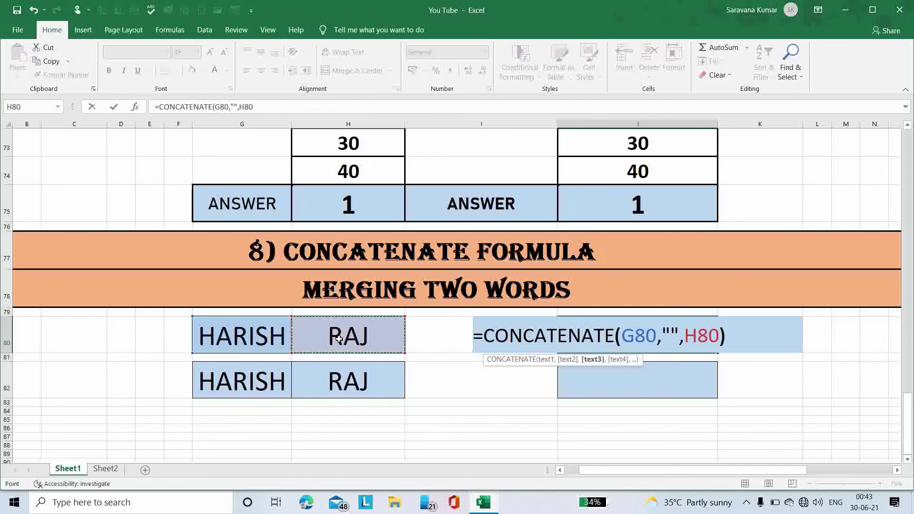
{"action": "key", "text": "Return"}
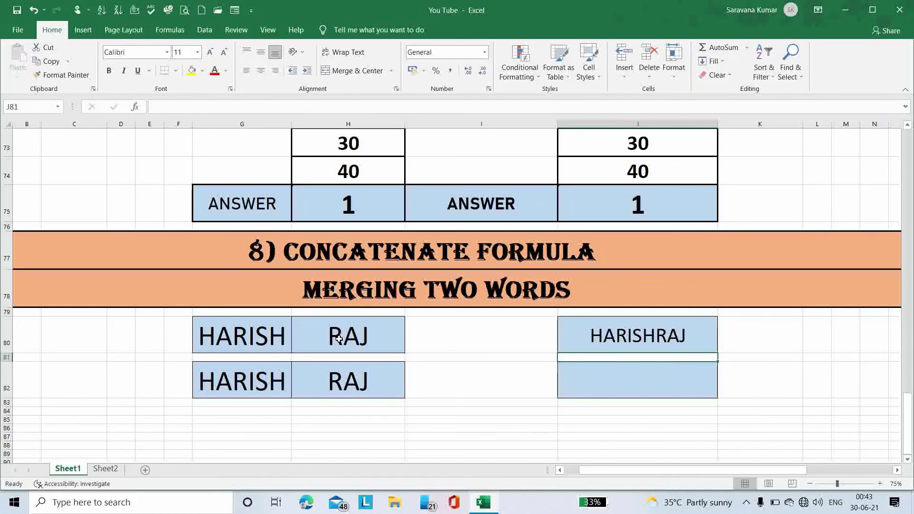
{"action": "double_click", "coordinate": [588, 379]}
{"action": "type", "text": "=CONCATE"}
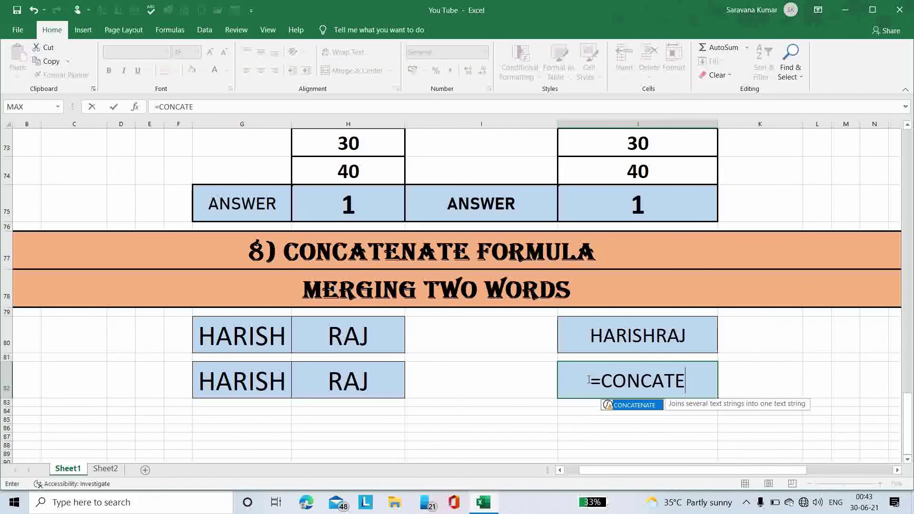
{"action": "type", "text": "NATE("}
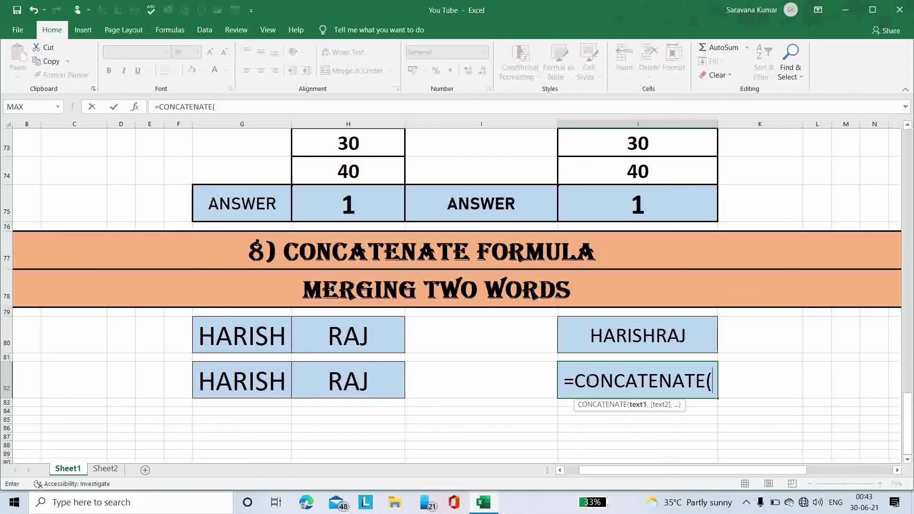
{"action": "left_click", "coordinate": [237, 381]}
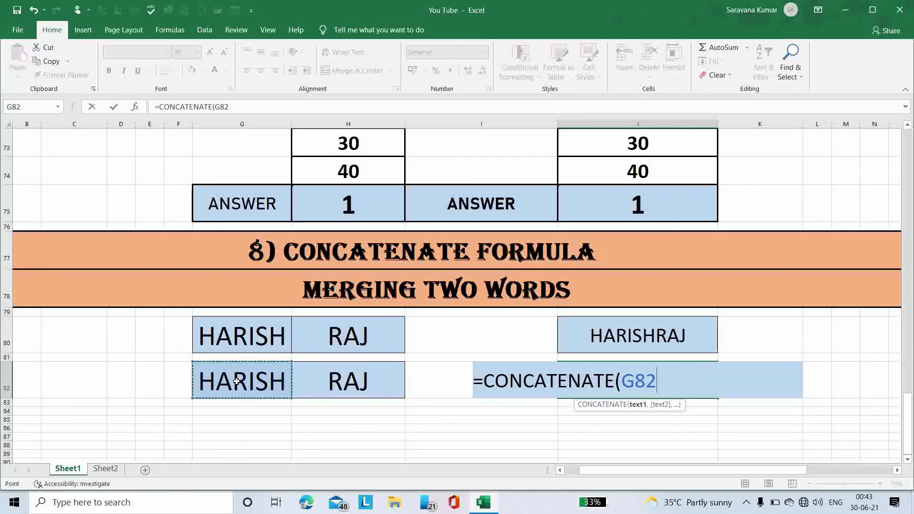
{"action": "type", "text": ","}
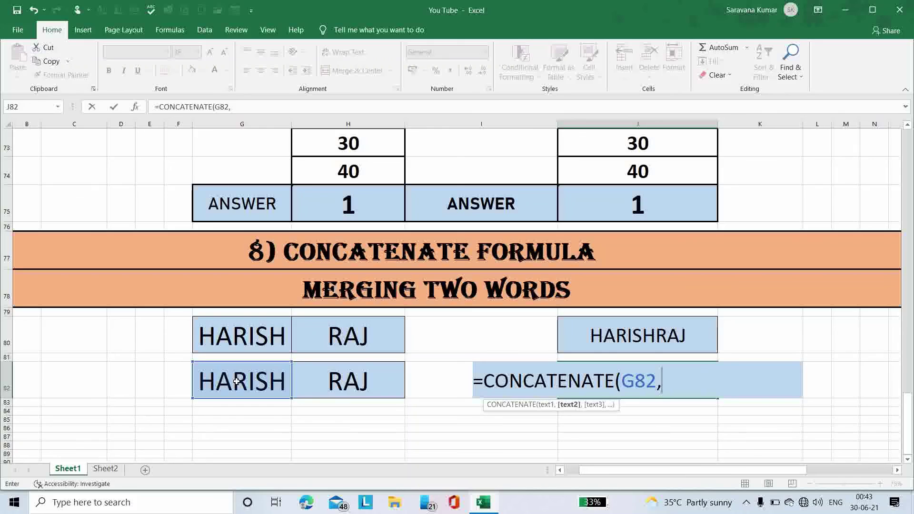
{"action": "type", "text": "\"\","}
{"action": "left_click", "coordinate": [355, 379]}
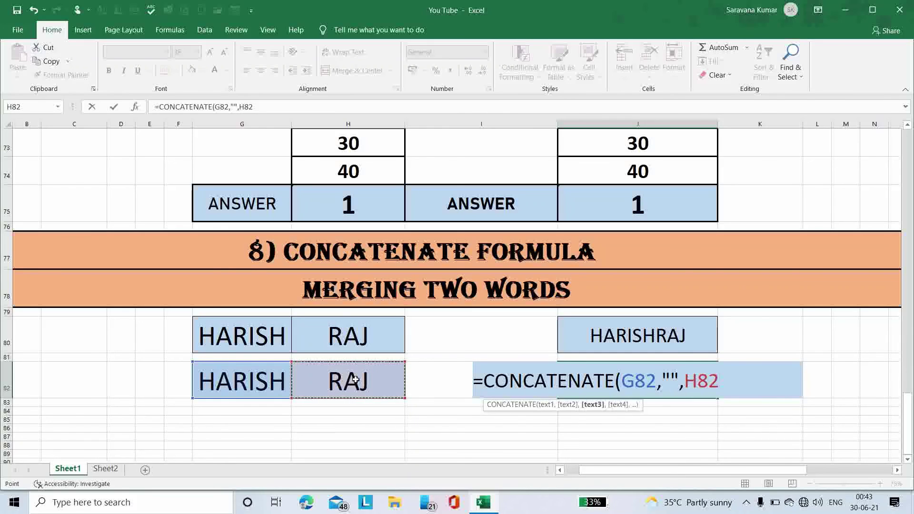
{"action": "type", "text": ")"}
{"action": "key", "text": "Return"}
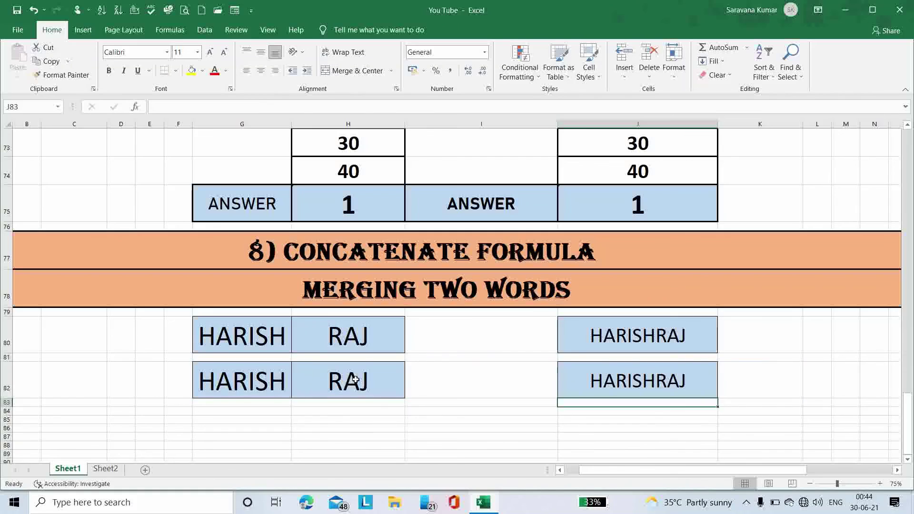